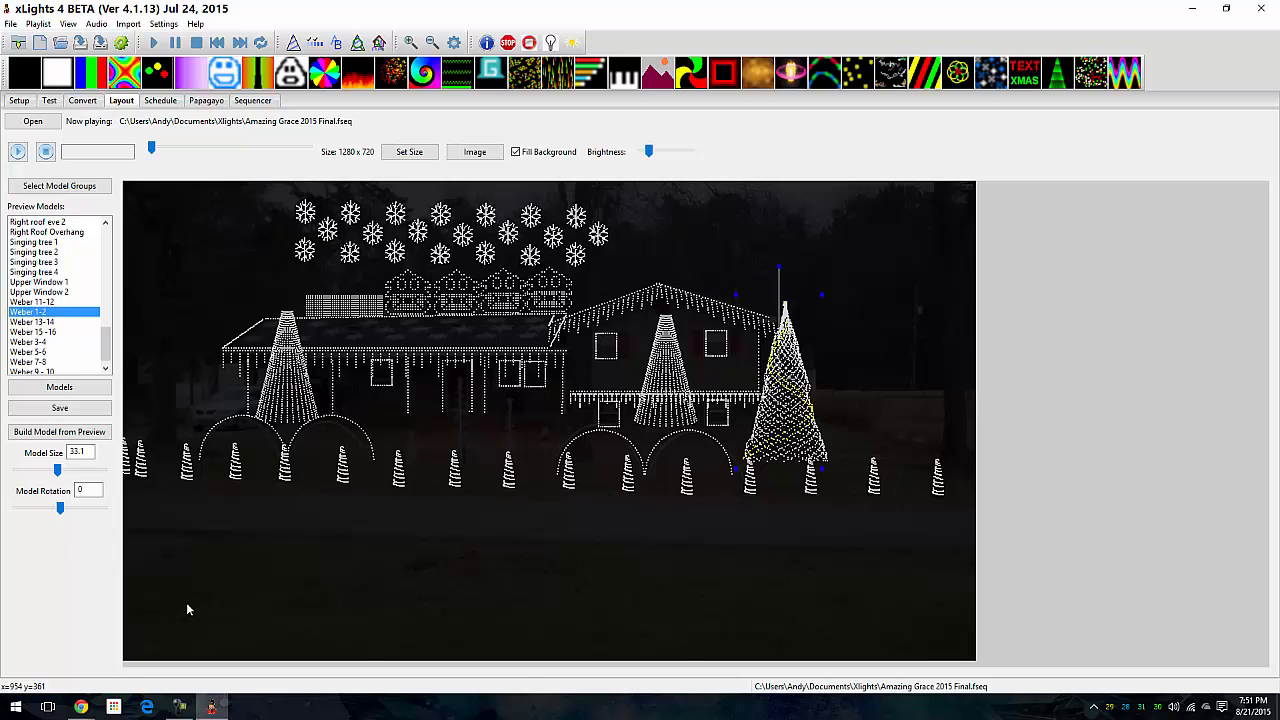
Step: Switch to LOR Visualizer and open the existing 2015 Viz.lee visualization
{"action": "left_click", "coordinate": [16, 709]}
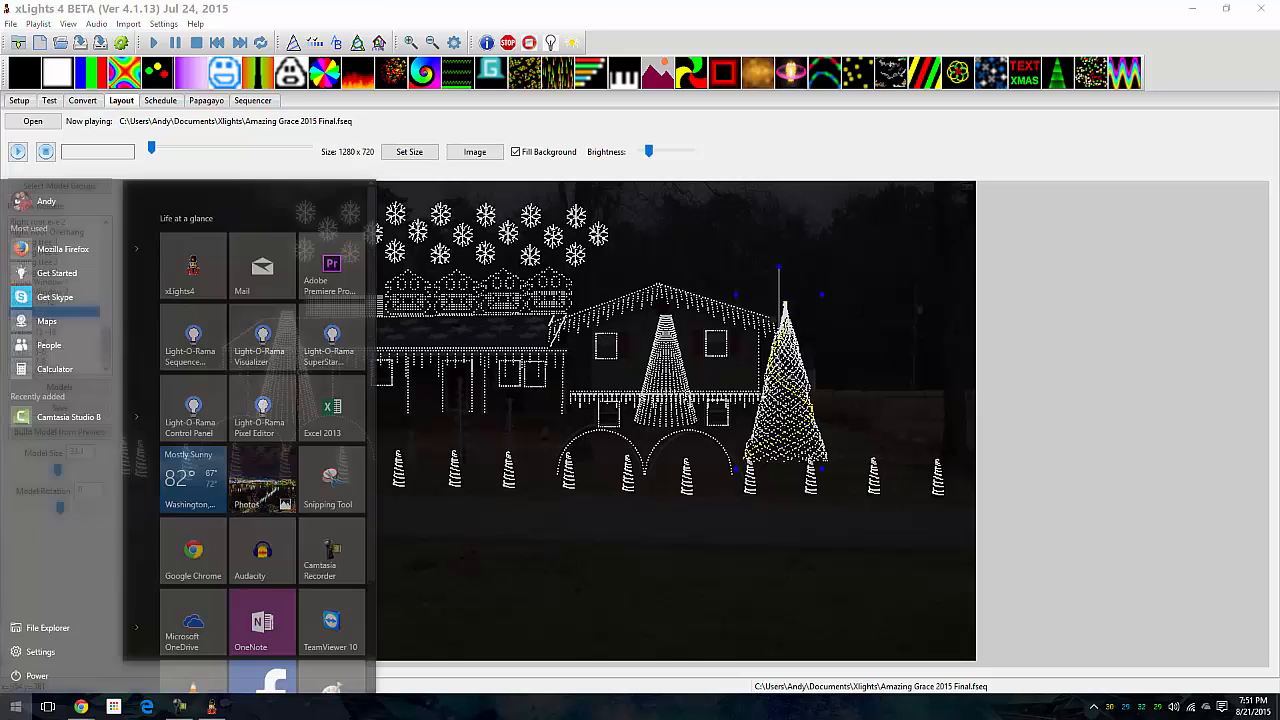
{"action": "left_click", "coordinate": [318, 328]}
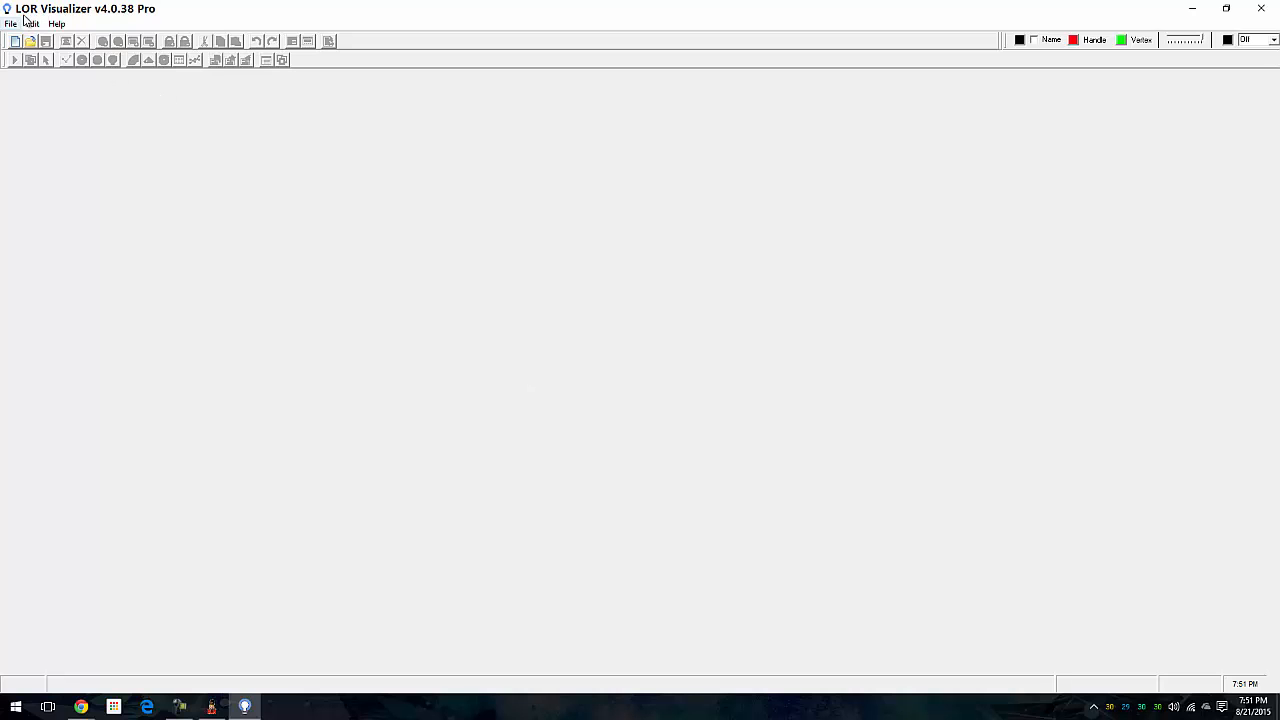
{"action": "left_click", "coordinate": [10, 23]}
{"action": "left_click", "coordinate": [42, 140]}
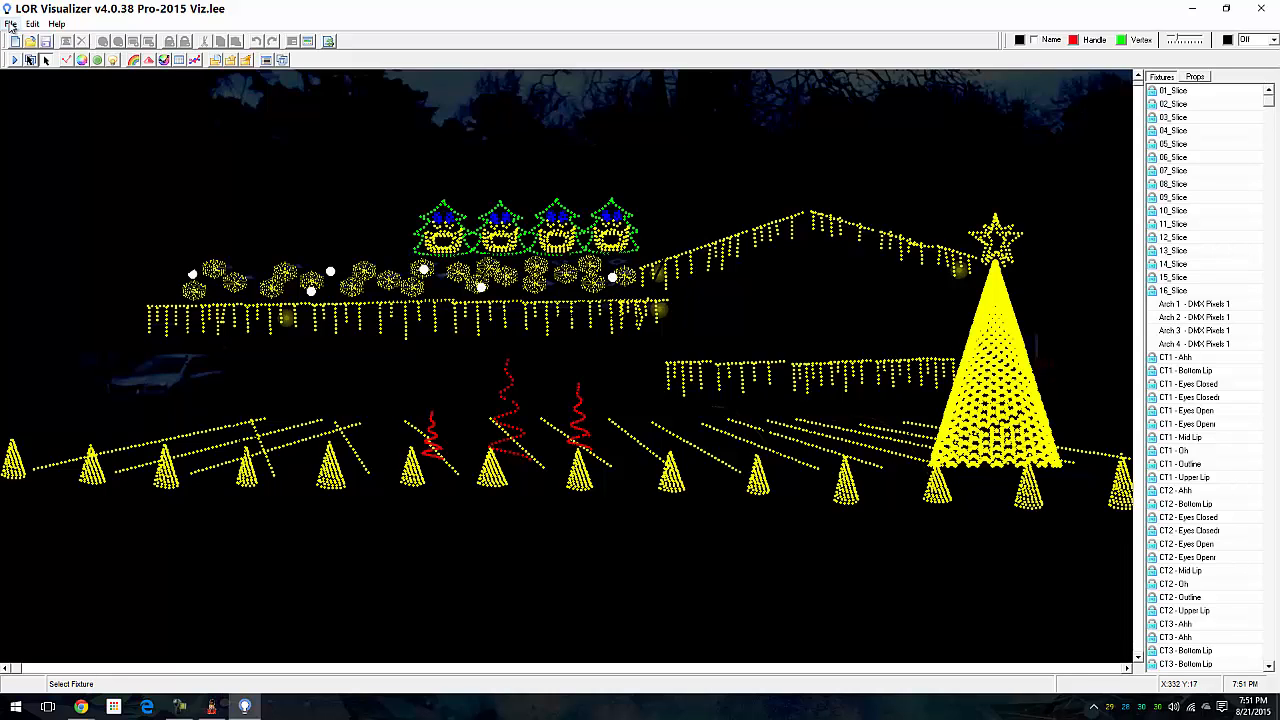
Step: Create a new visualization with a blank 1920 x 1080 background and no image, and save it as weber
{"action": "left_click", "coordinate": [10, 24]}
{"action": "left_click", "coordinate": [22, 37]}
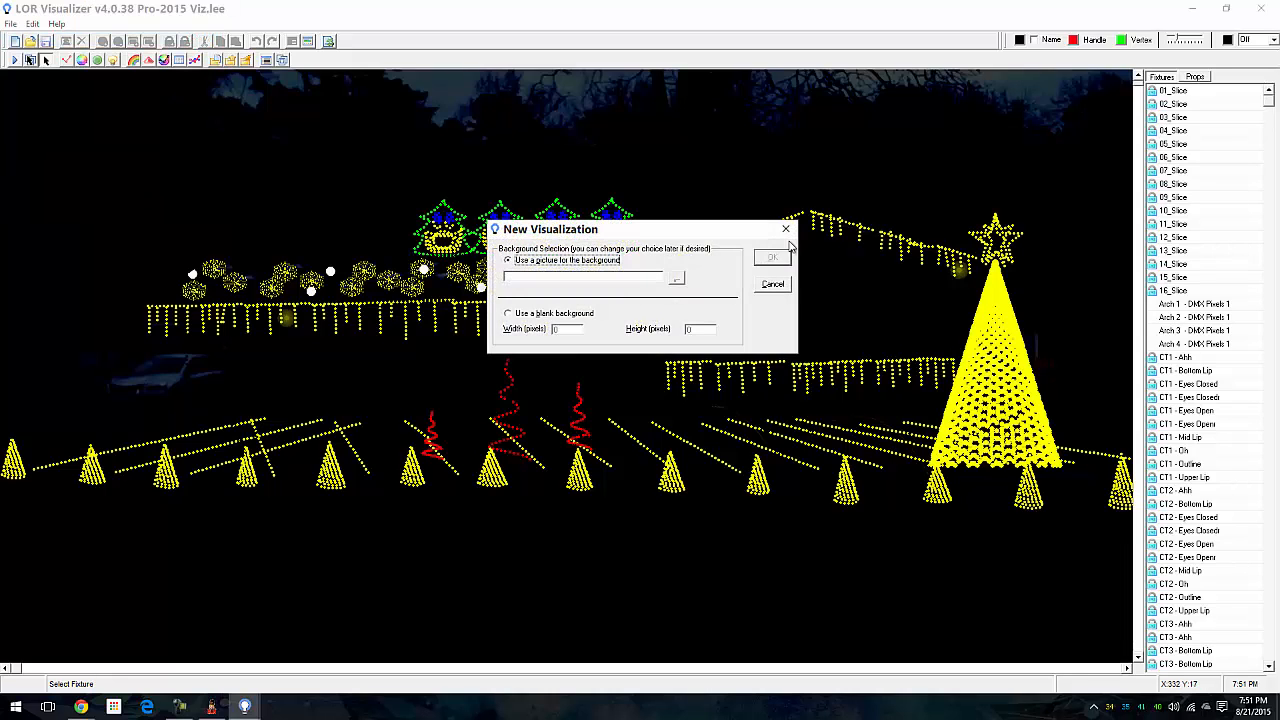
{"action": "left_click", "coordinate": [508, 314]}
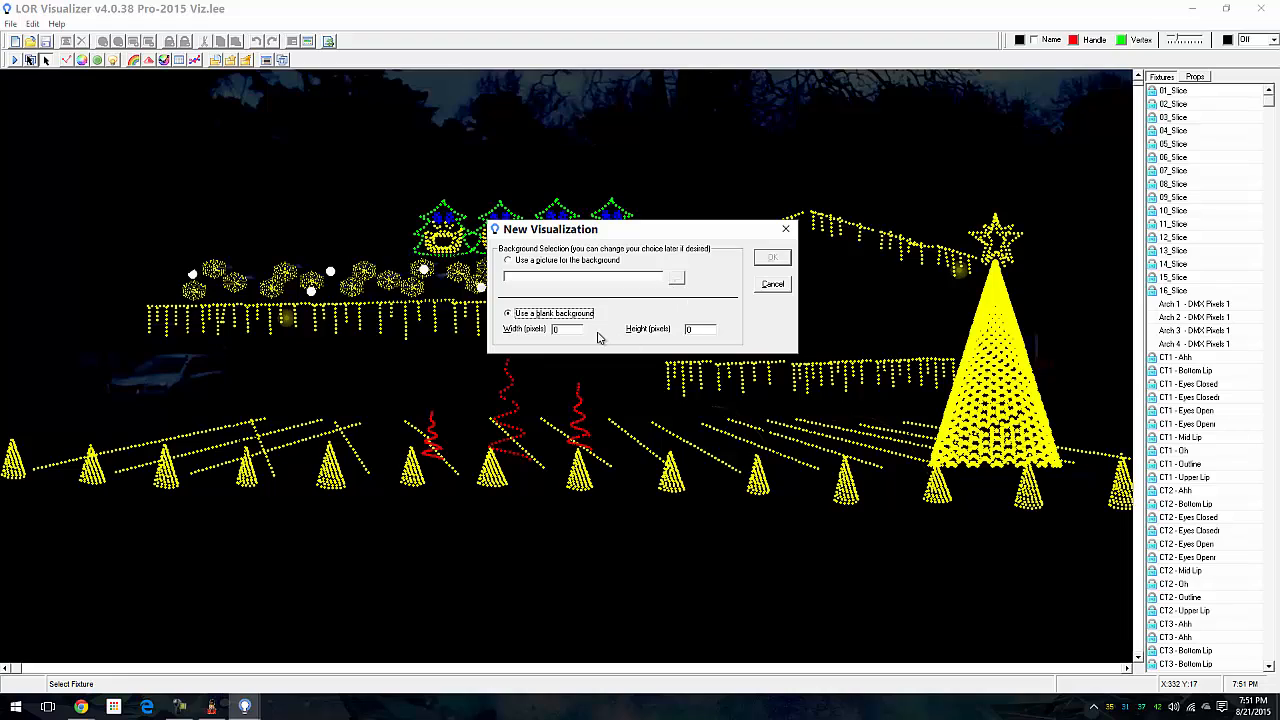
{"action": "left_click", "coordinate": [558, 330]}
{"action": "left_click", "coordinate": [772, 257]}
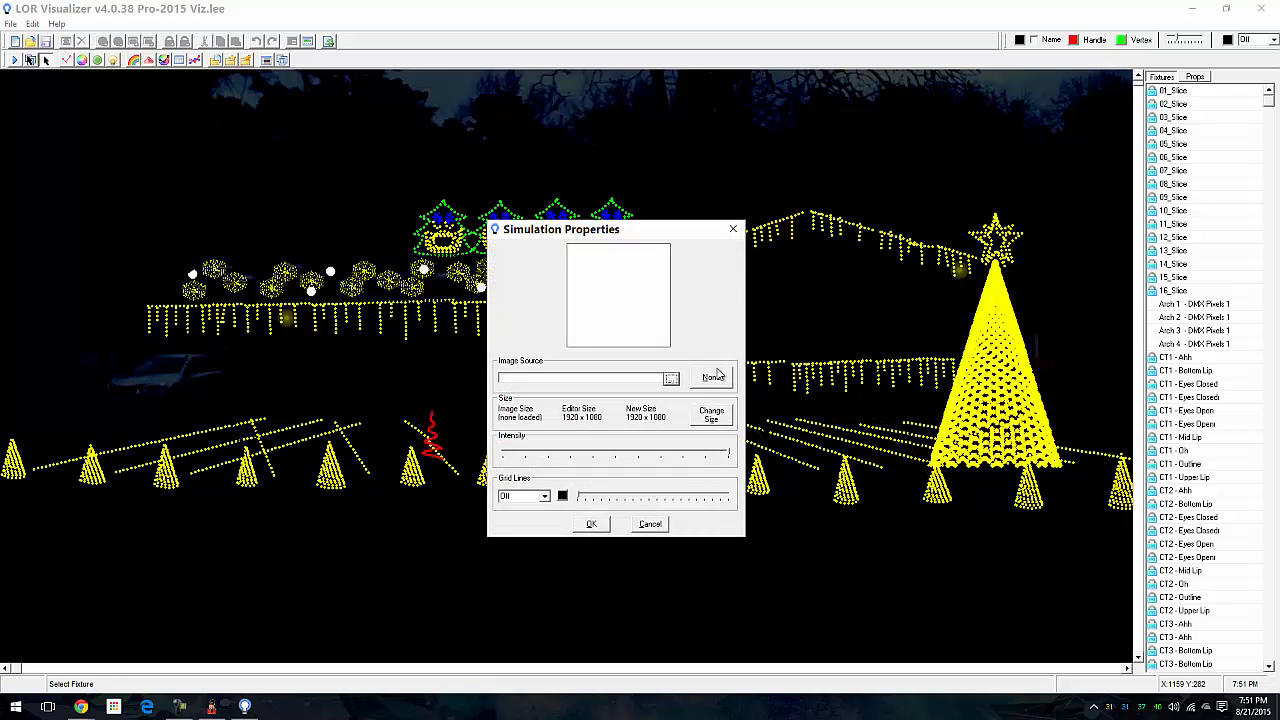
{"action": "left_click", "coordinate": [714, 384]}
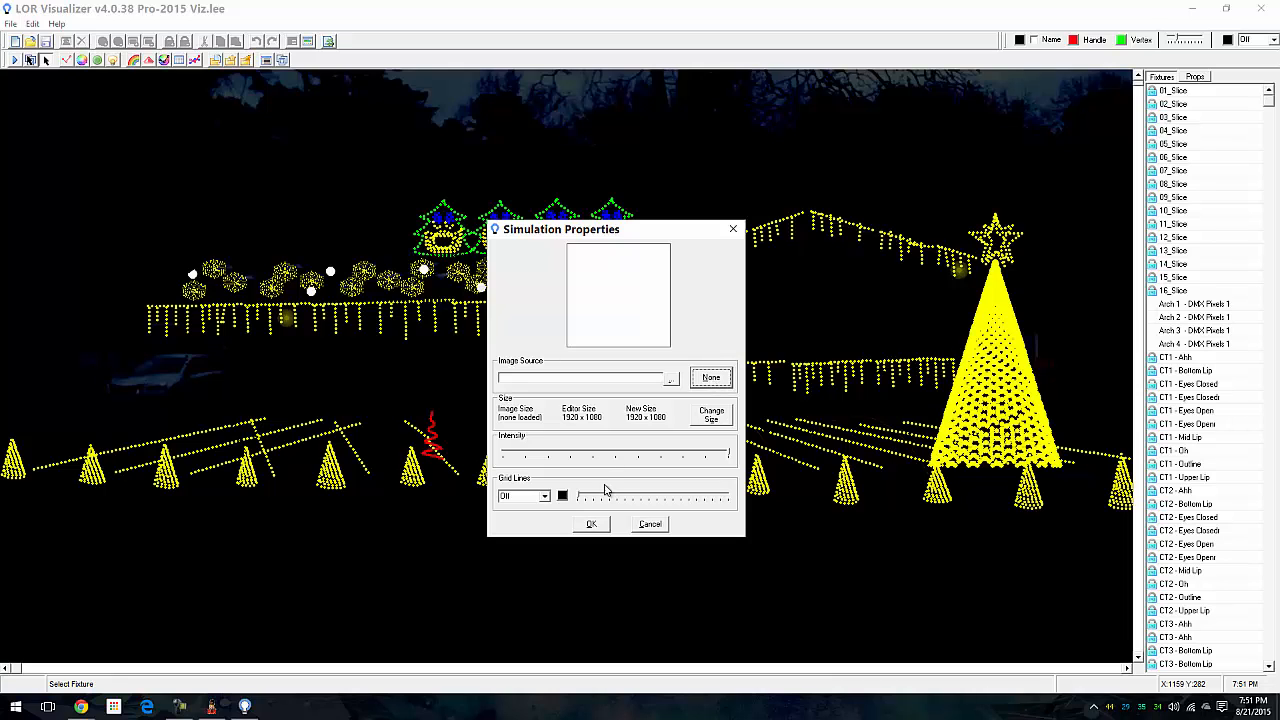
{"action": "left_click", "coordinate": [589, 525]}
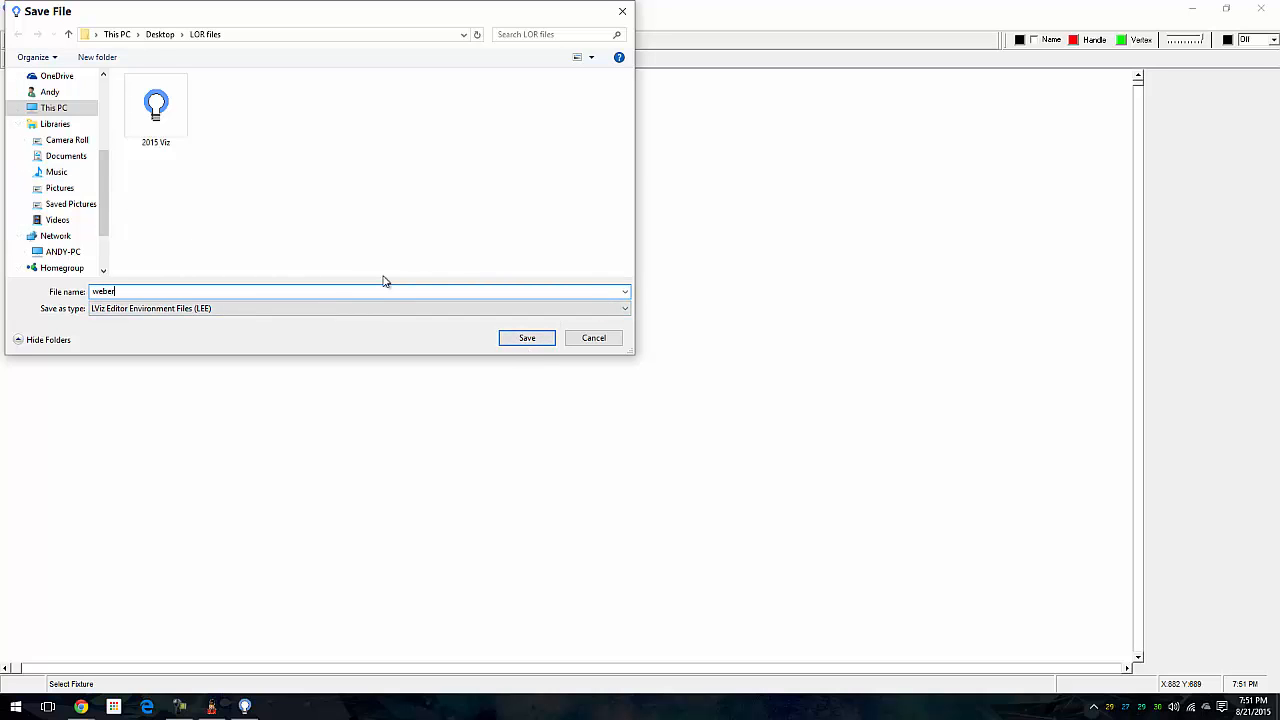
{"action": "left_click", "coordinate": [527, 340]}
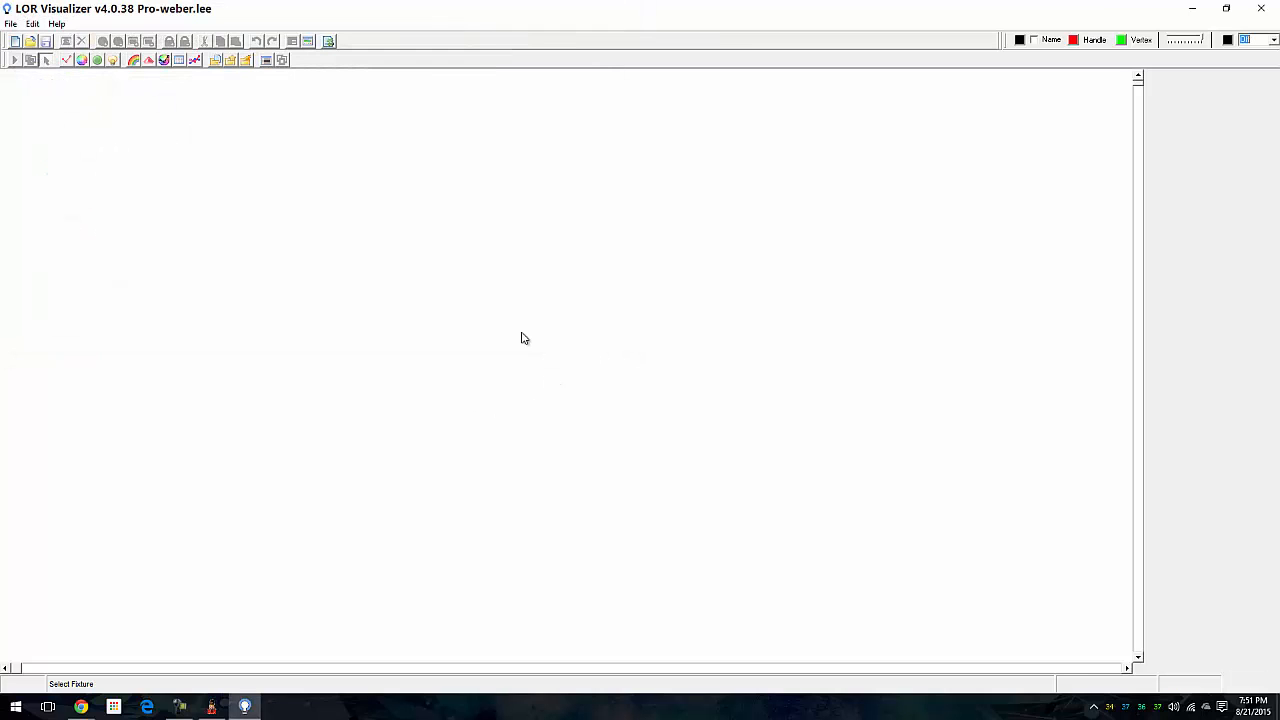
Step: Import the prop file weber tree.lpf, keeping its channel assignments and the prop and fixture names from the file
{"action": "left_click", "coordinate": [42, 24]}
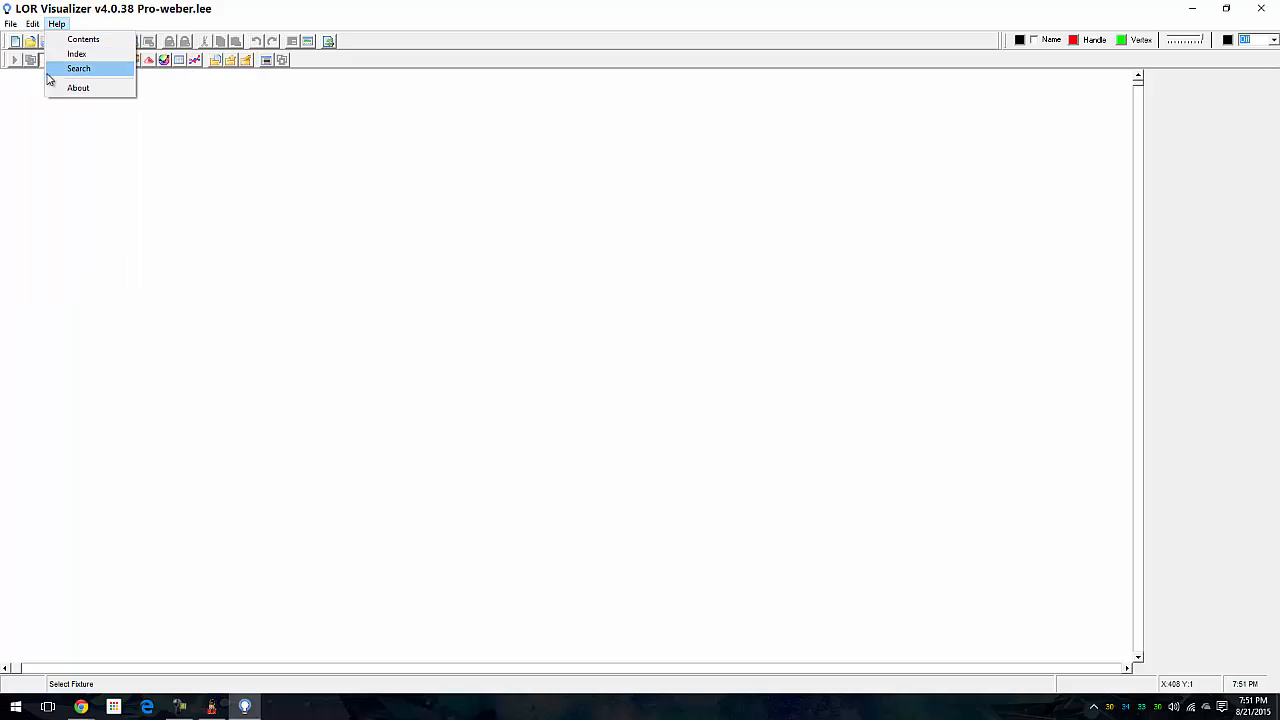
{"action": "mouse_move", "coordinate": [143, 229]}
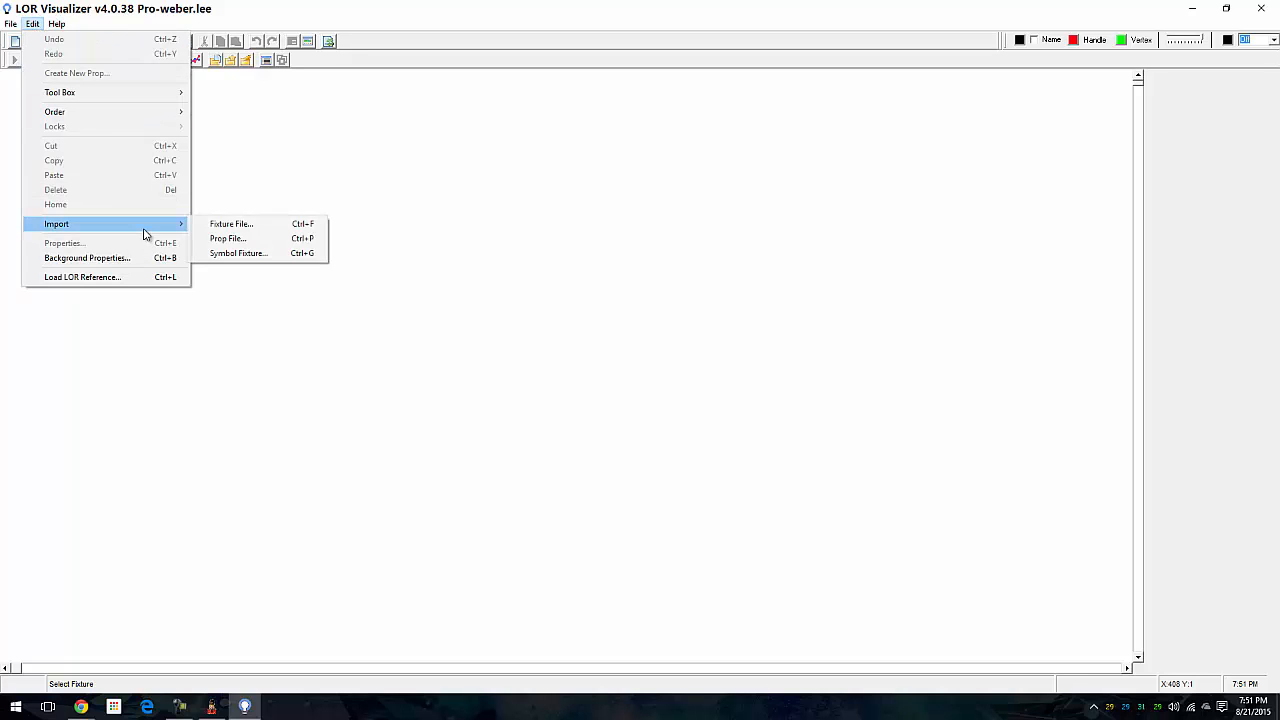
{"action": "left_click", "coordinate": [296, 241]}
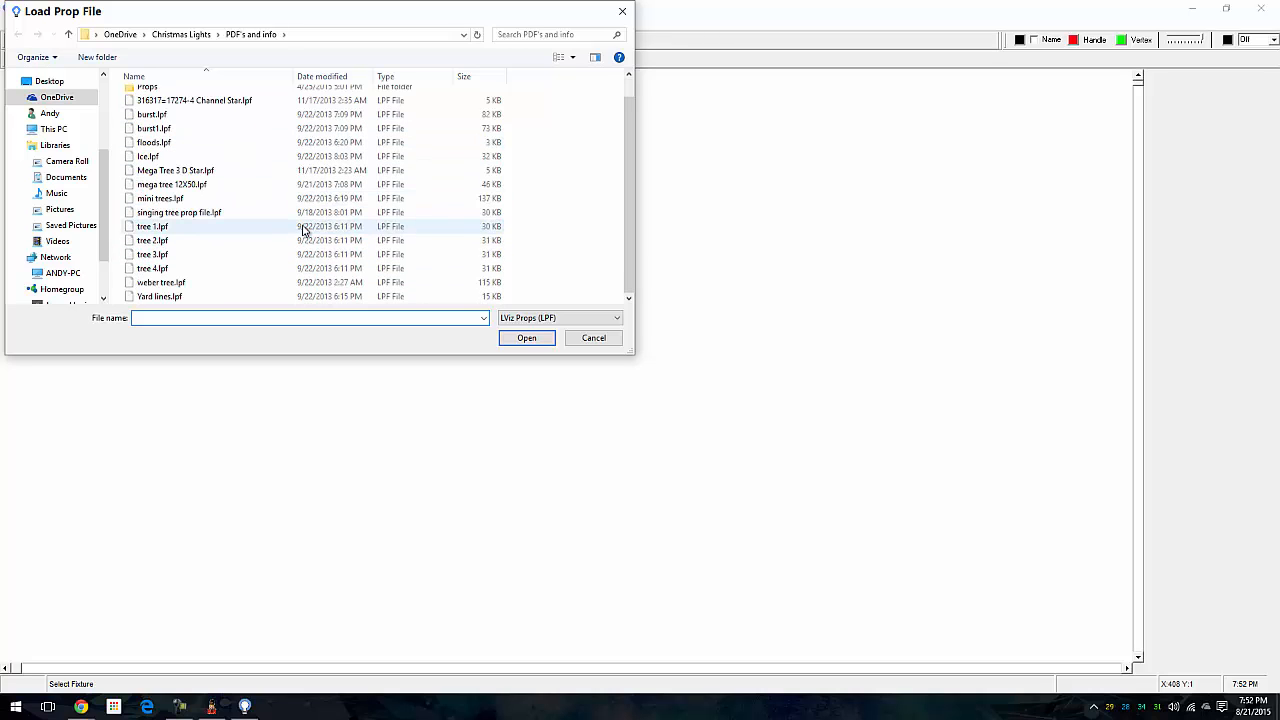
{"action": "double_click", "coordinate": [294, 288]}
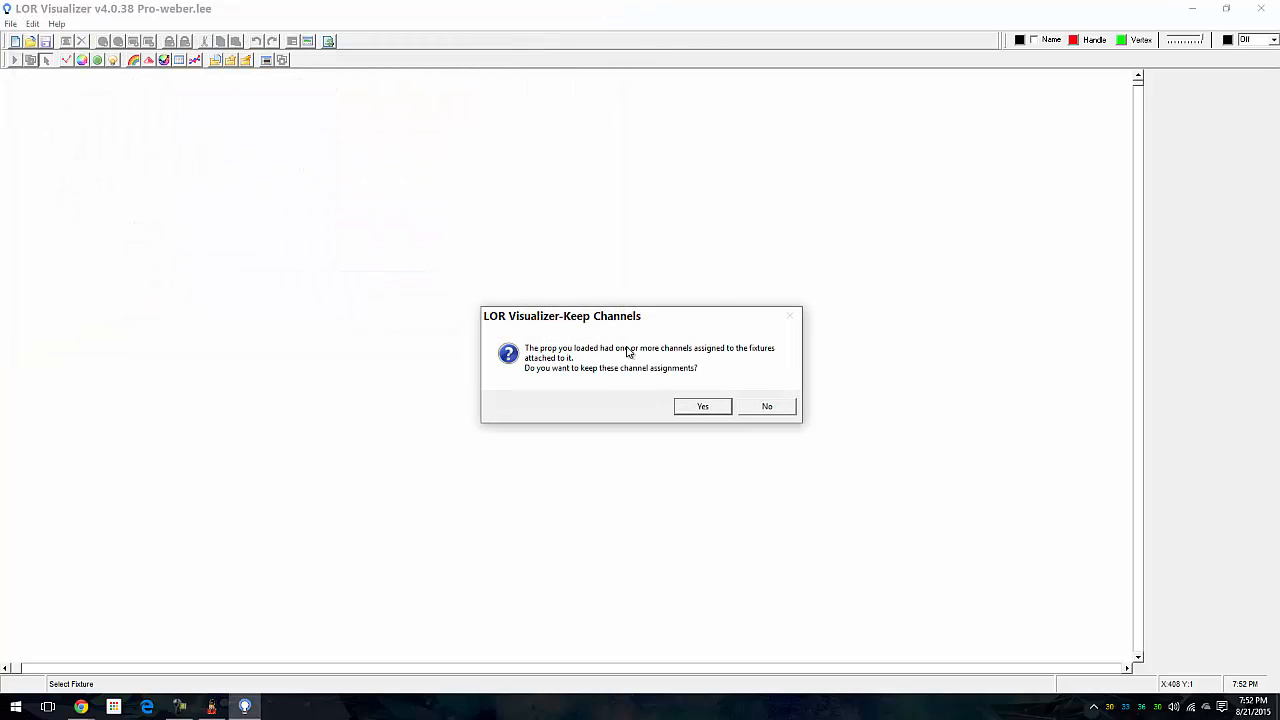
{"action": "left_click", "coordinate": [716, 409]}
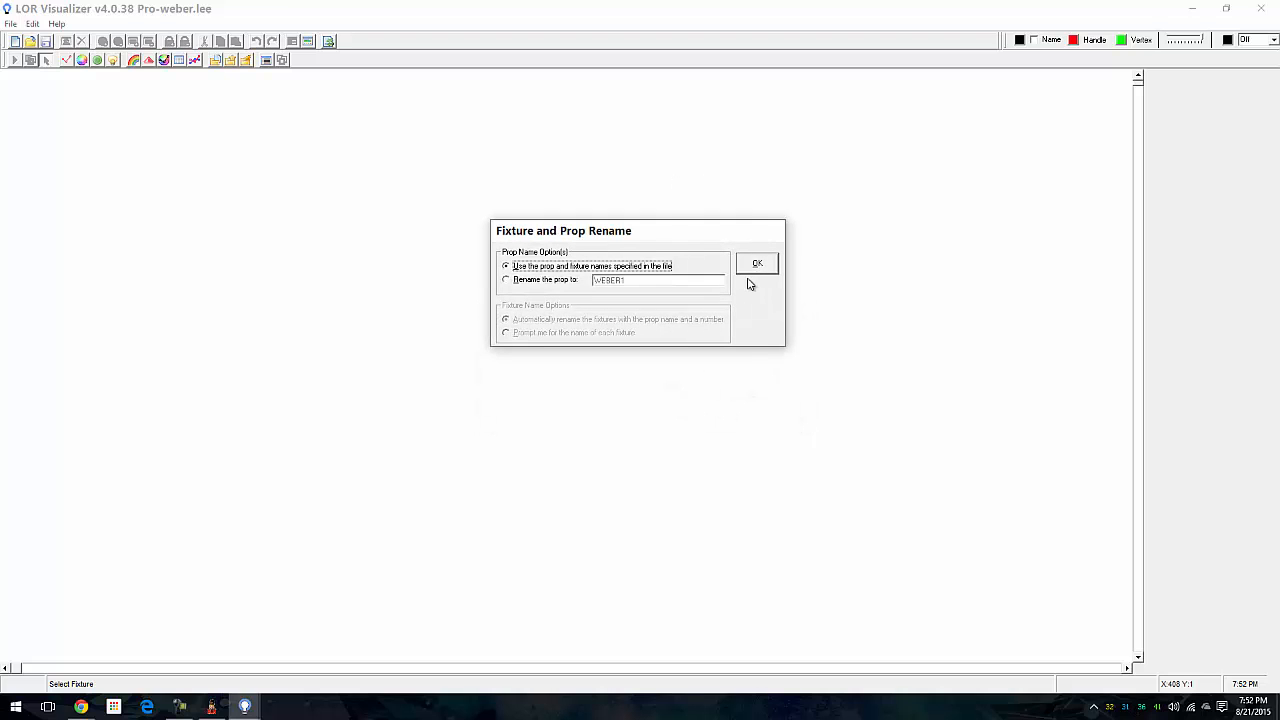
{"action": "left_click", "coordinate": [757, 266]}
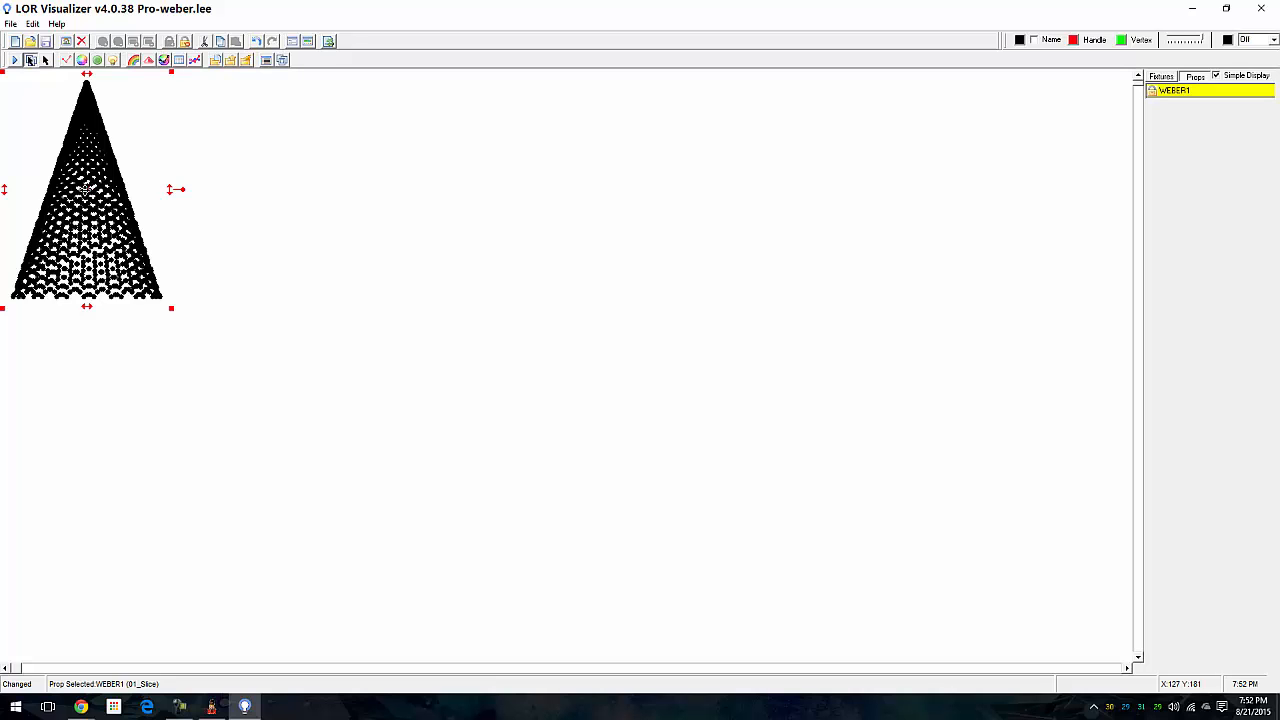
Step: Move the WEBER1 tree prop toward the middle of the canvas and enlarge it to nearly the full canvas height
{"action": "left_click_drag", "start_coordinate": [85, 190], "coordinate": [536, 408]}
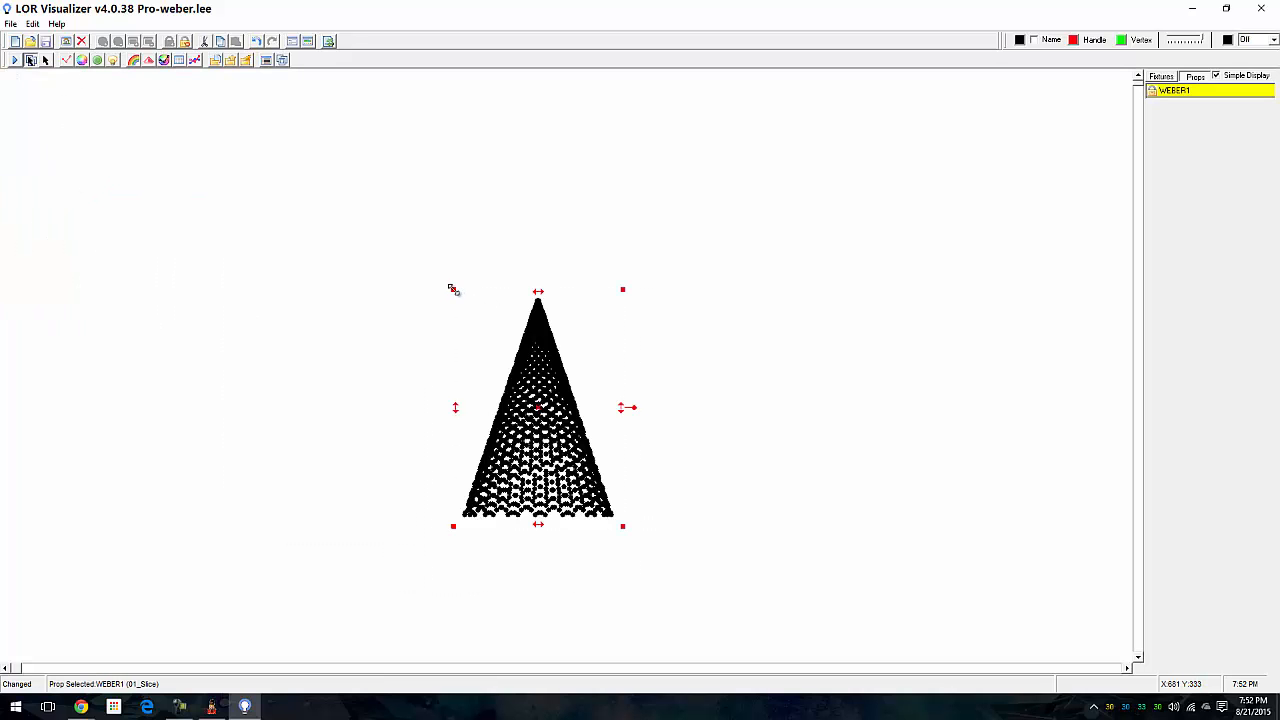
{"action": "left_click_drag", "start_coordinate": [453, 289], "coordinate": [325, 71]}
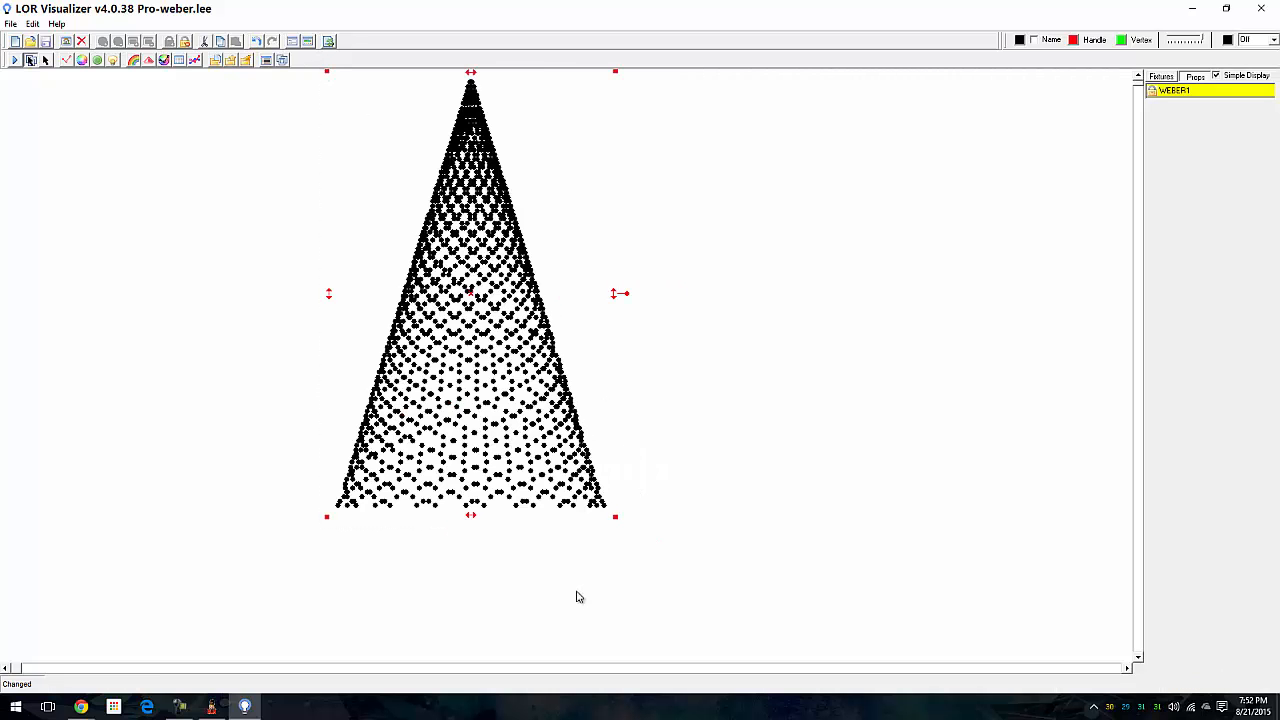
{"action": "left_click_drag", "start_coordinate": [615, 517], "coordinate": [802, 665]}
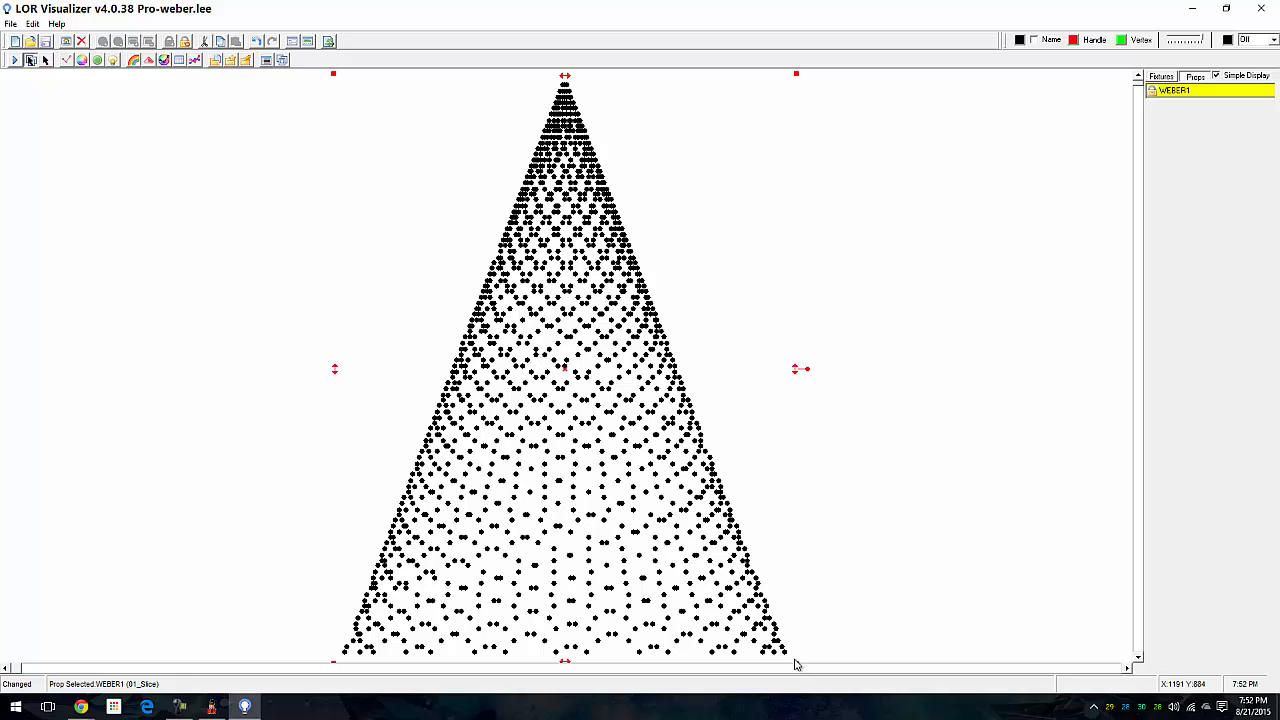
{"action": "left_click_drag", "start_coordinate": [793, 658], "coordinate": [734, 651]}
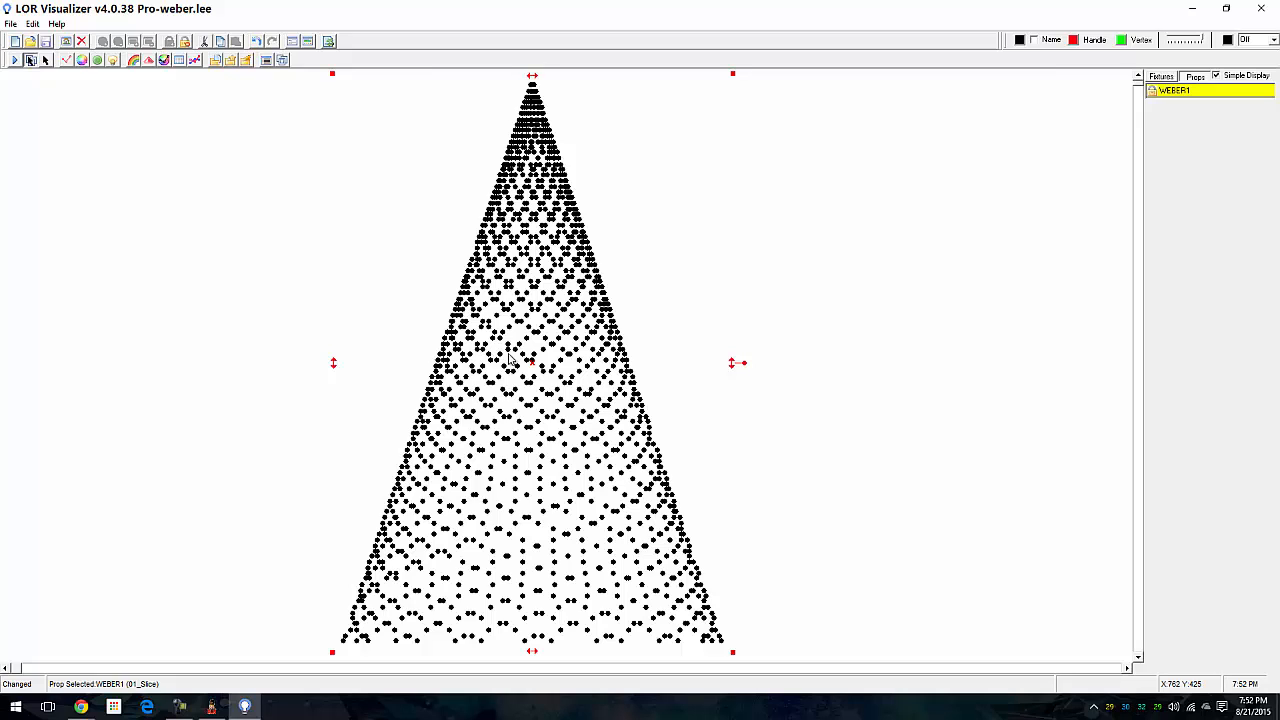
Step: List the individual fixtures and examine the spiral paths of 01_Slice through 06_Slice on the tree
{"action": "left_click", "coordinate": [1162, 78]}
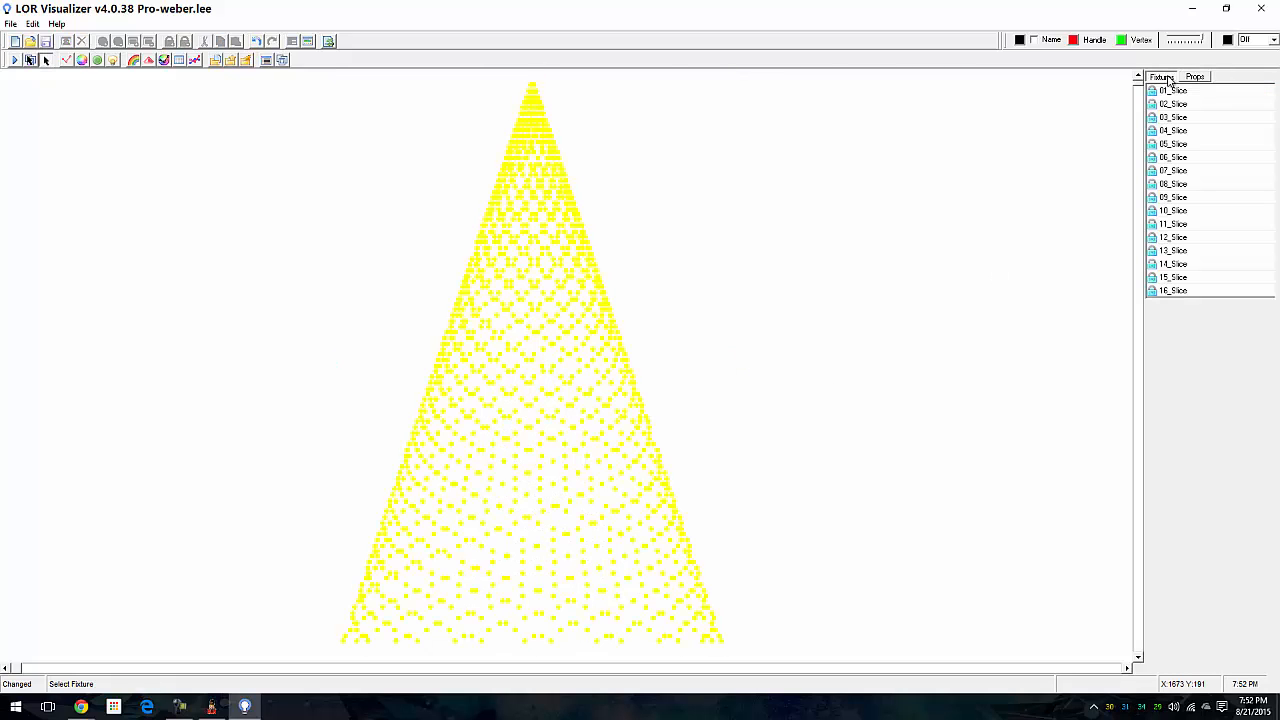
{"action": "left_click", "coordinate": [1175, 91]}
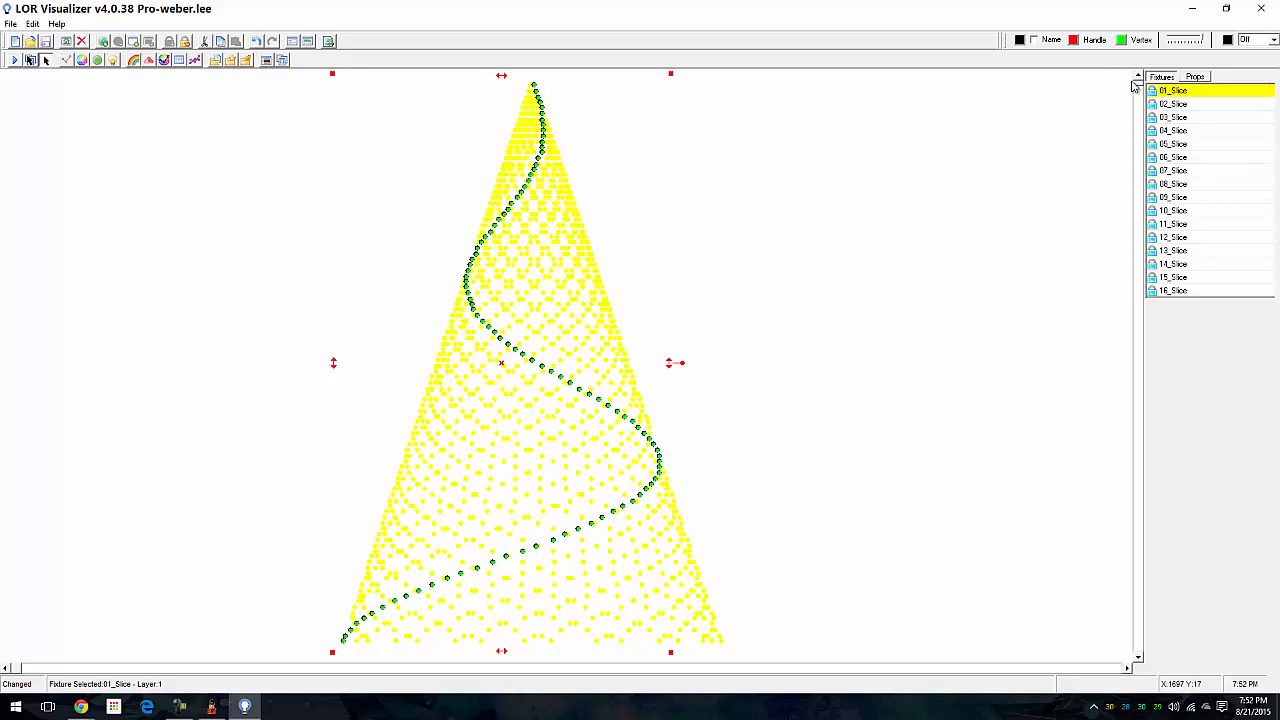
{"action": "left_click", "coordinate": [1192, 104]}
{"action": "left_click", "coordinate": [1192, 117]}
{"action": "left_click", "coordinate": [1193, 130]}
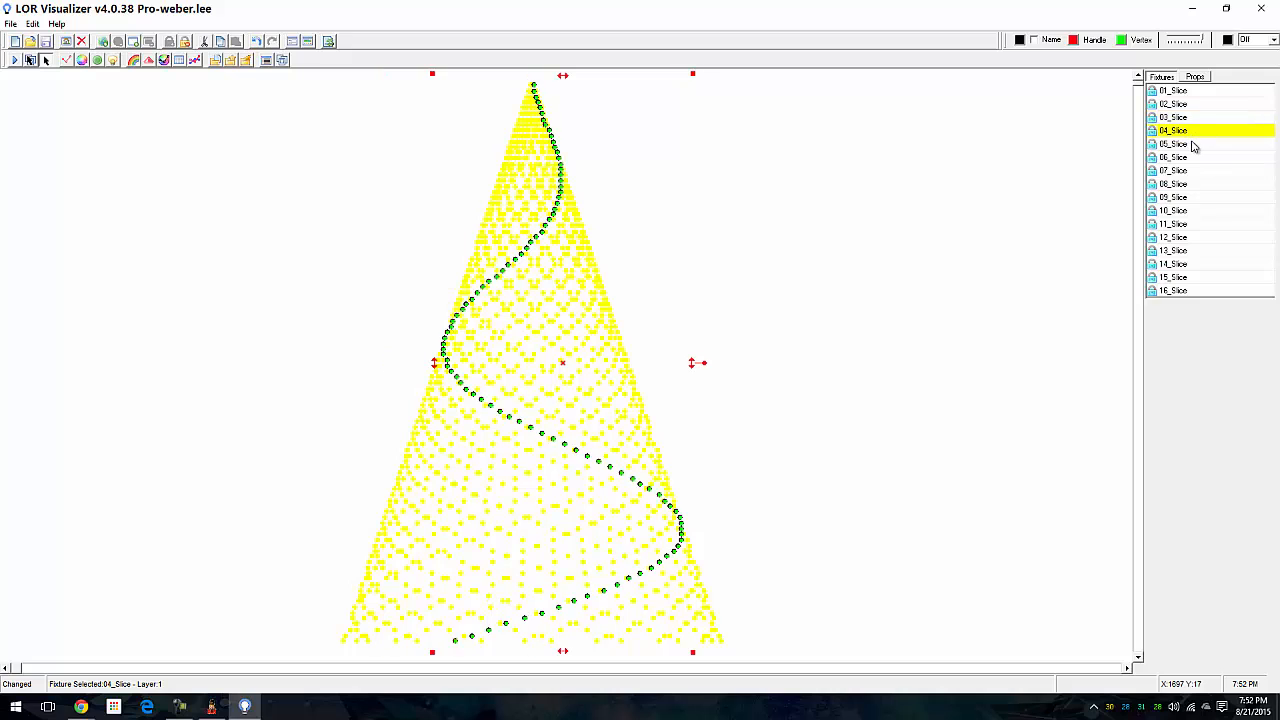
{"action": "left_click", "coordinate": [1195, 144]}
{"action": "left_click", "coordinate": [1196, 159]}
Step: Compare the spiral paths of 01_Slice and 02_Slice by alternating the selection between them
{"action": "left_click", "coordinate": [1197, 92]}
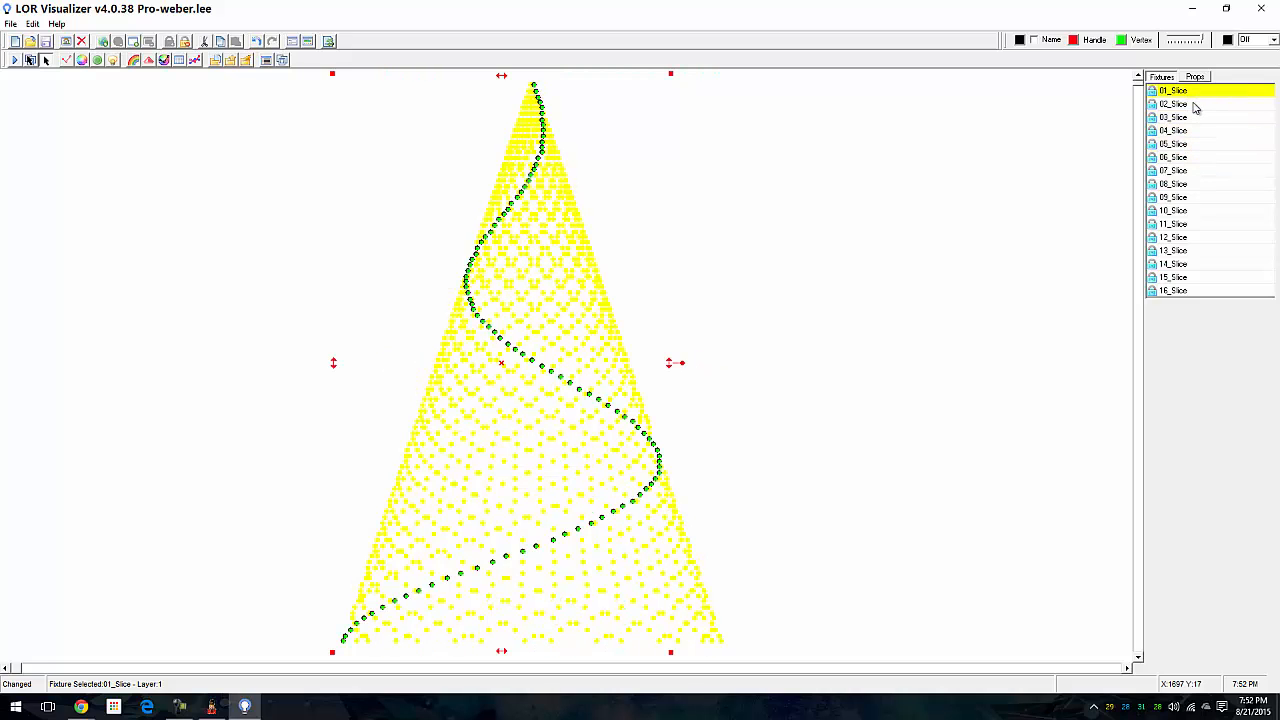
{"action": "left_click", "coordinate": [1195, 106]}
{"action": "left_click", "coordinate": [1196, 94]}
{"action": "left_click", "coordinate": [1192, 106]}
{"action": "left_click", "coordinate": [1193, 93]}
{"action": "left_click", "coordinate": [1195, 106]}
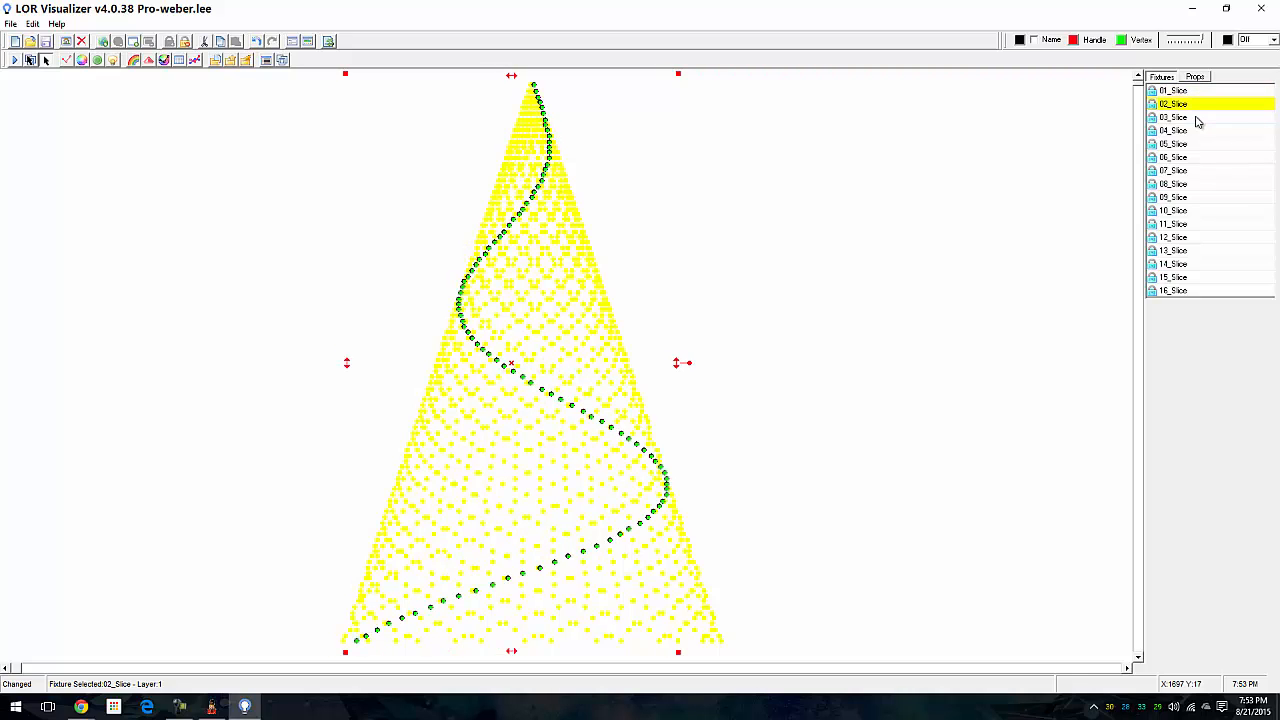
Step: Examine how the spiral shifts around the tree from 03_Slice through 09_Slice, highlighting each fixture in turn
{"action": "left_click", "coordinate": [1185, 119]}
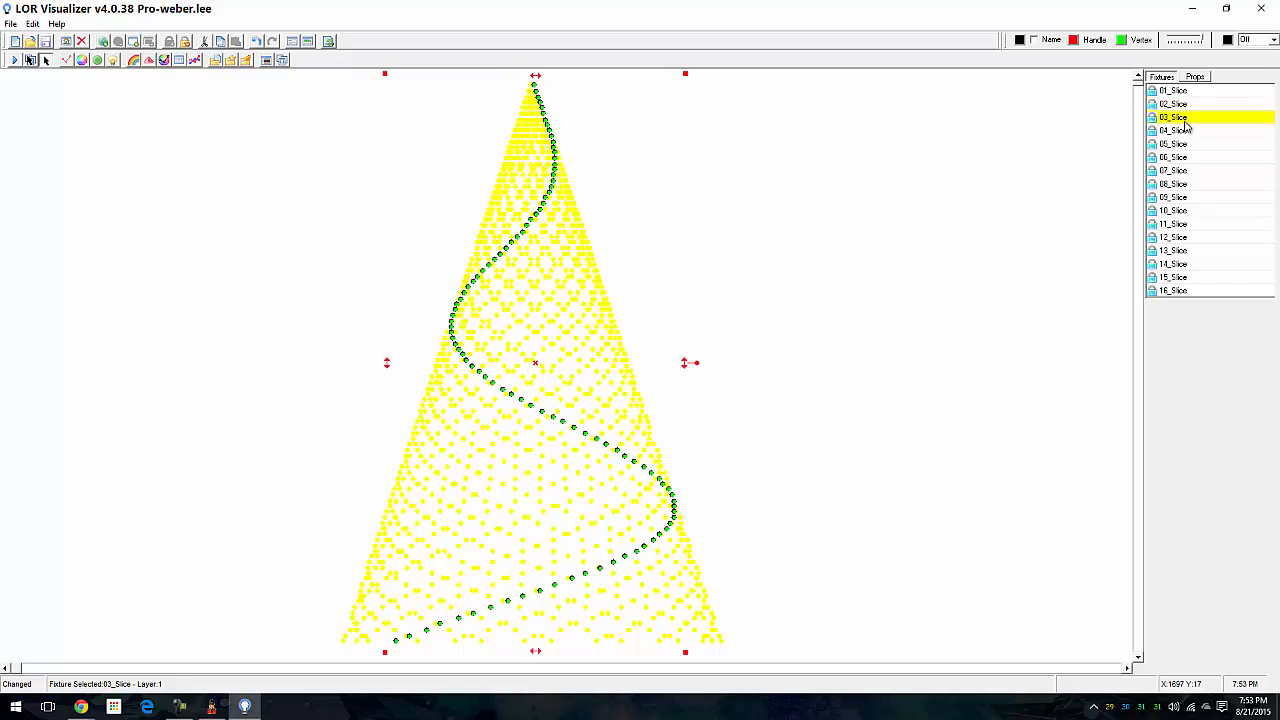
{"action": "left_click", "coordinate": [1188, 131]}
{"action": "left_click", "coordinate": [1189, 145]}
{"action": "left_click", "coordinate": [1190, 158]}
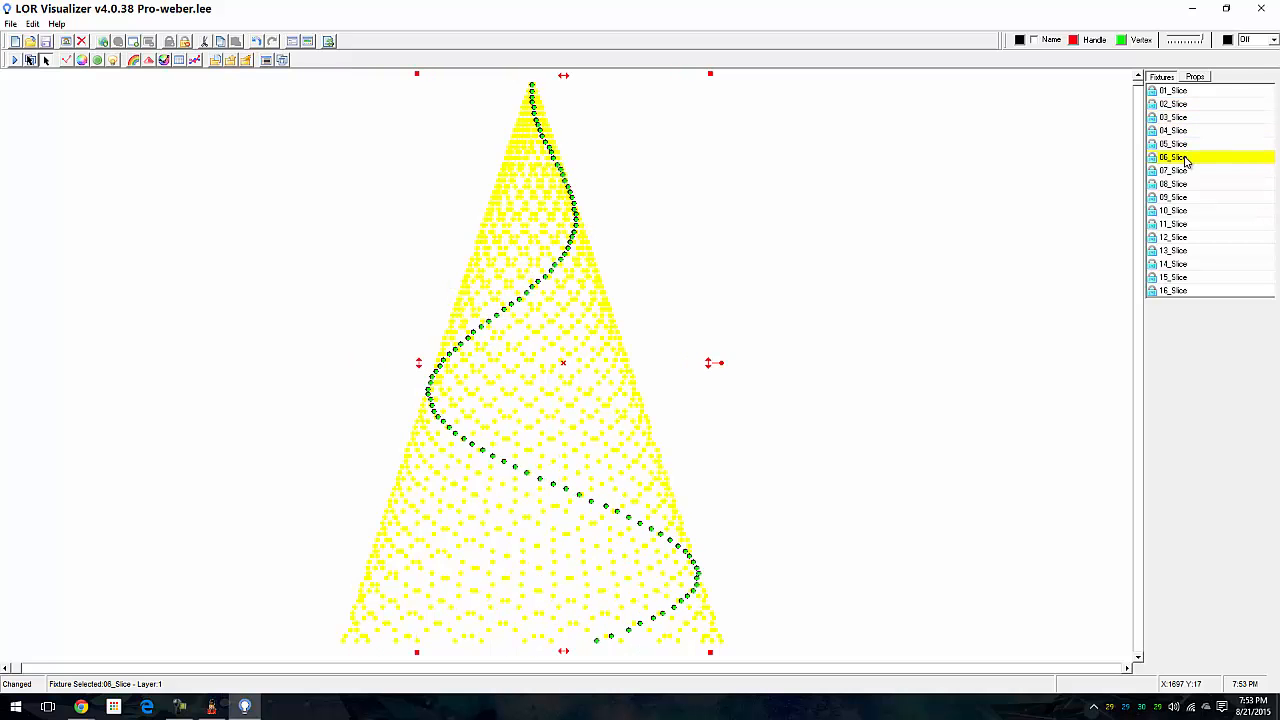
{"action": "left_click", "coordinate": [1190, 171]}
{"action": "left_click", "coordinate": [1191, 184]}
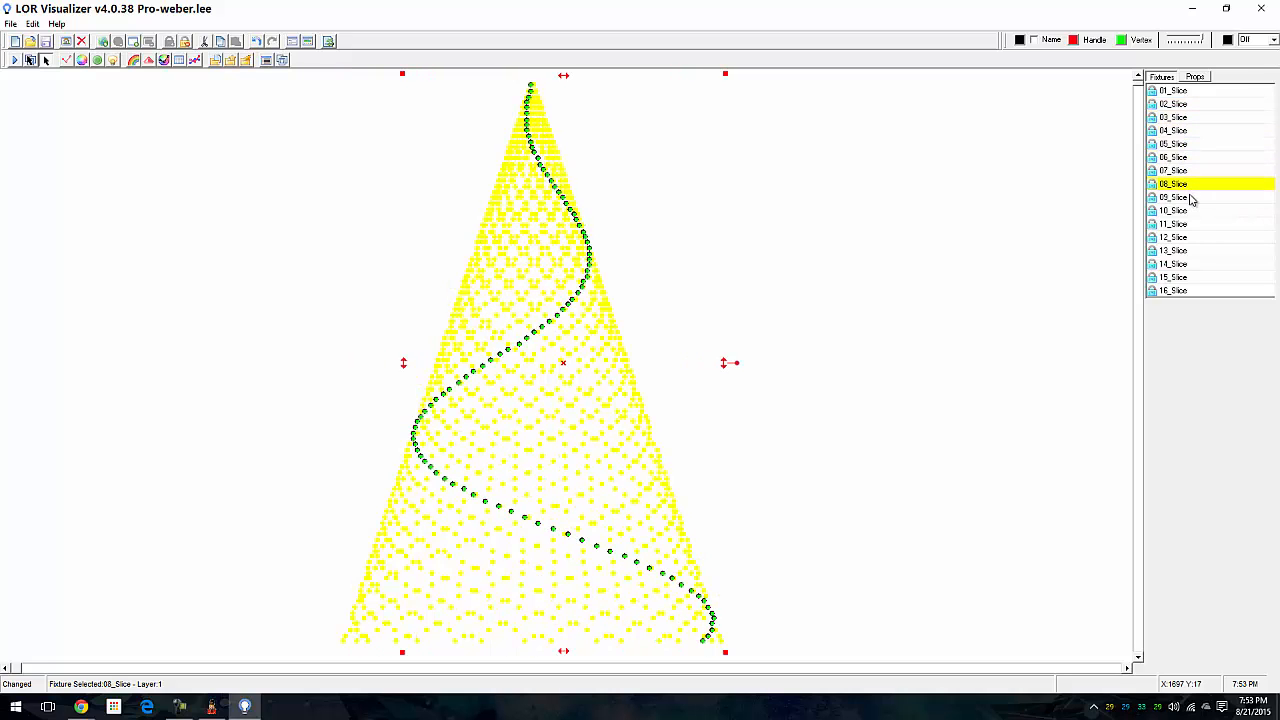
{"action": "left_click", "coordinate": [1192, 197]}
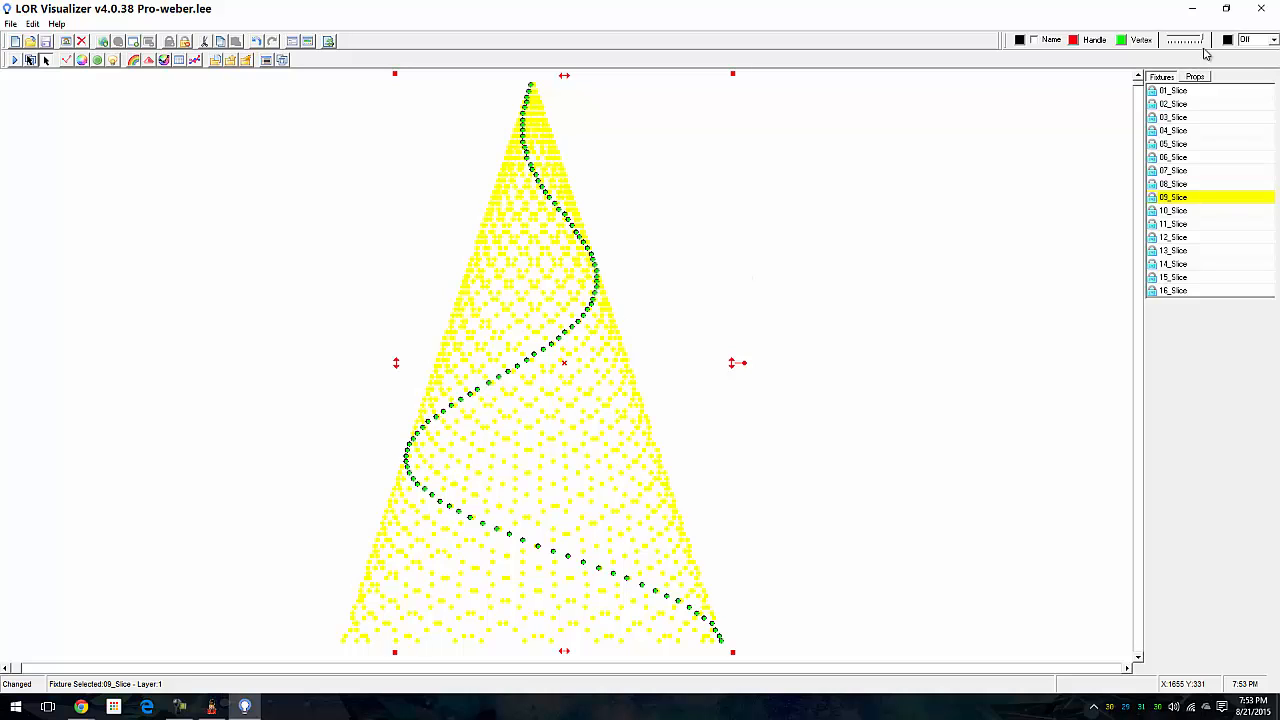
Step: Quit LOR Visualizer without saving the weber file and return to xLights
{"action": "left_click", "coordinate": [1256, 8]}
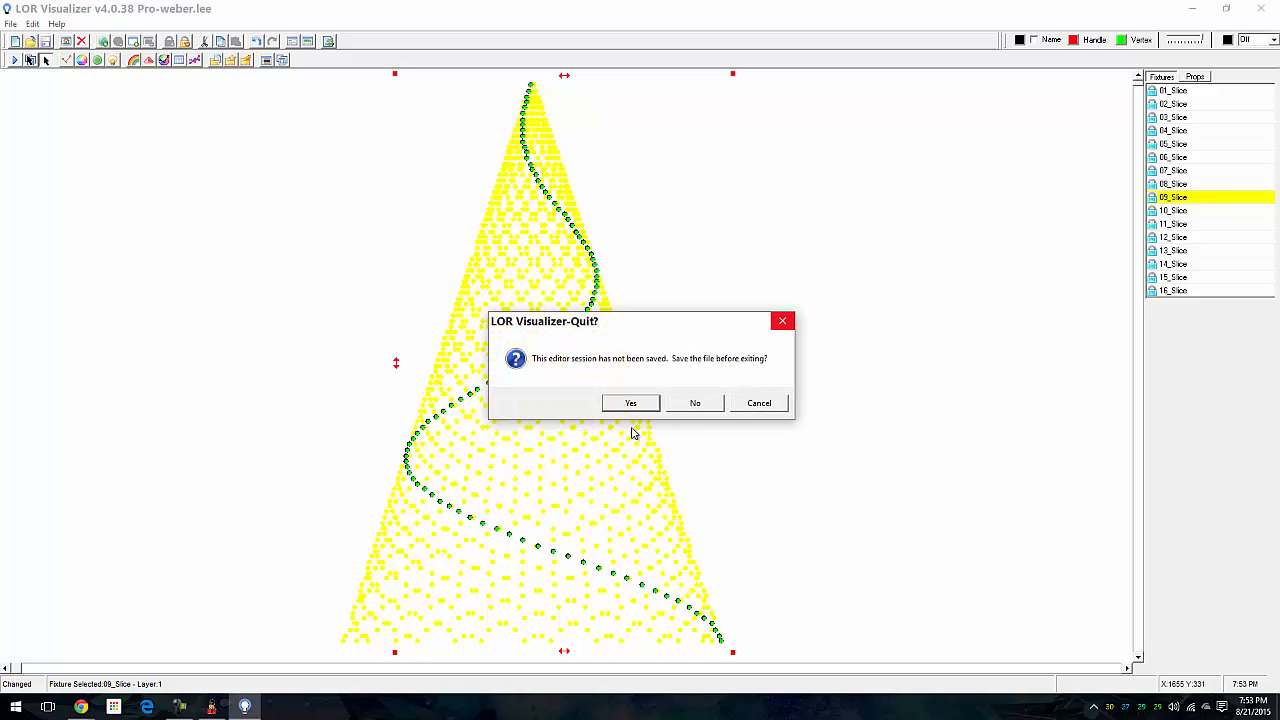
{"action": "left_click", "coordinate": [697, 403]}
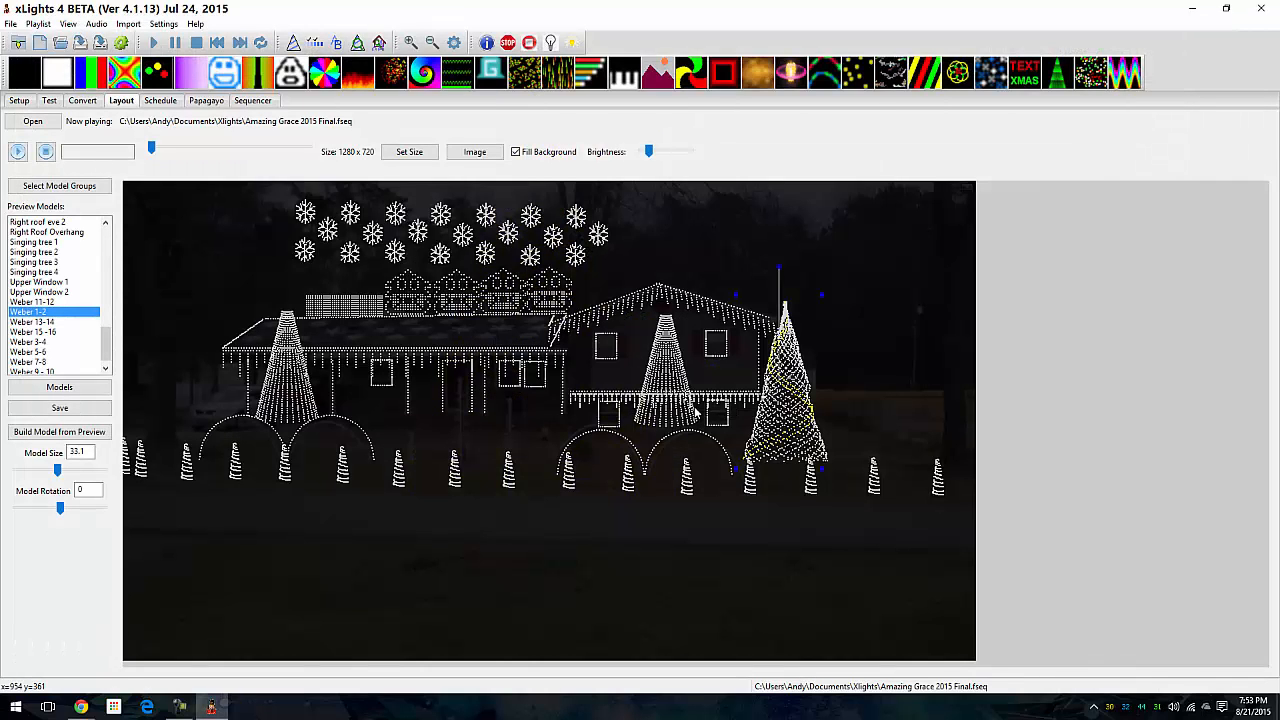
Step: Open the Weber 1-2 model for modification and enlarge its window to show more of the custom model grid
{"action": "left_click", "coordinate": [59, 387]}
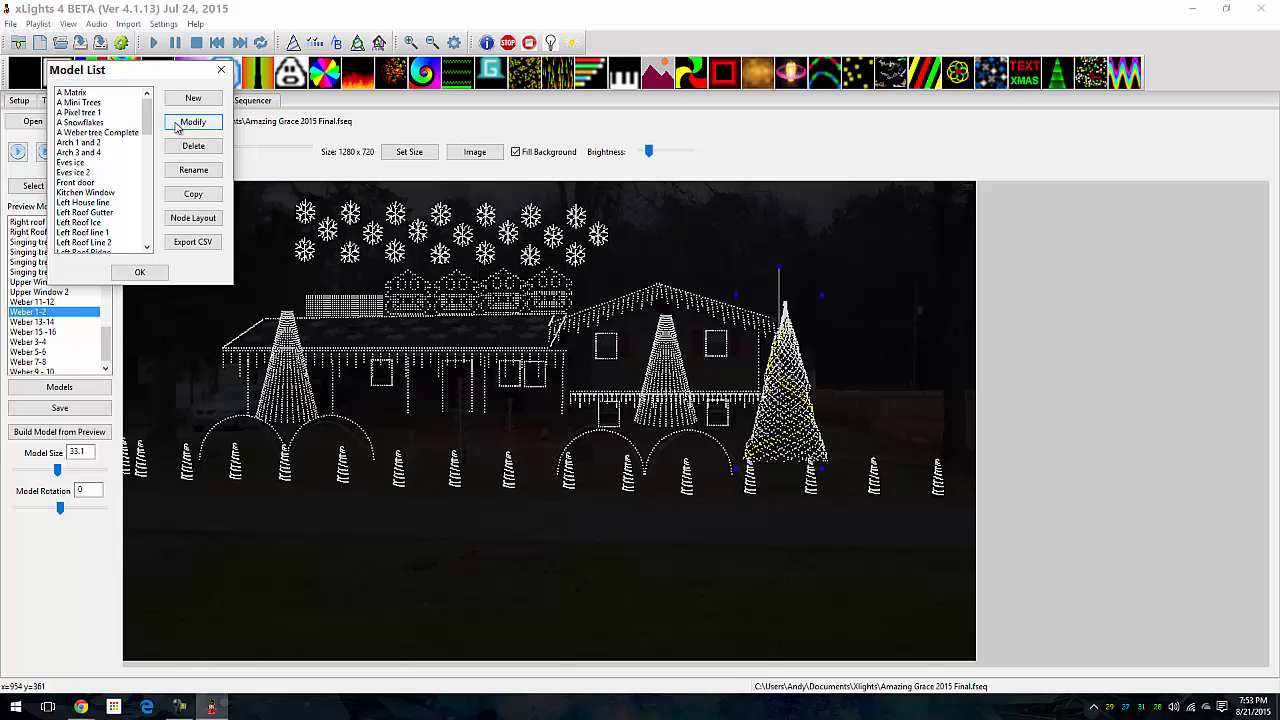
{"action": "left_click_drag", "start_coordinate": [150, 120], "coordinate": [149, 242]}
{"action": "left_click", "coordinate": [96, 184]}
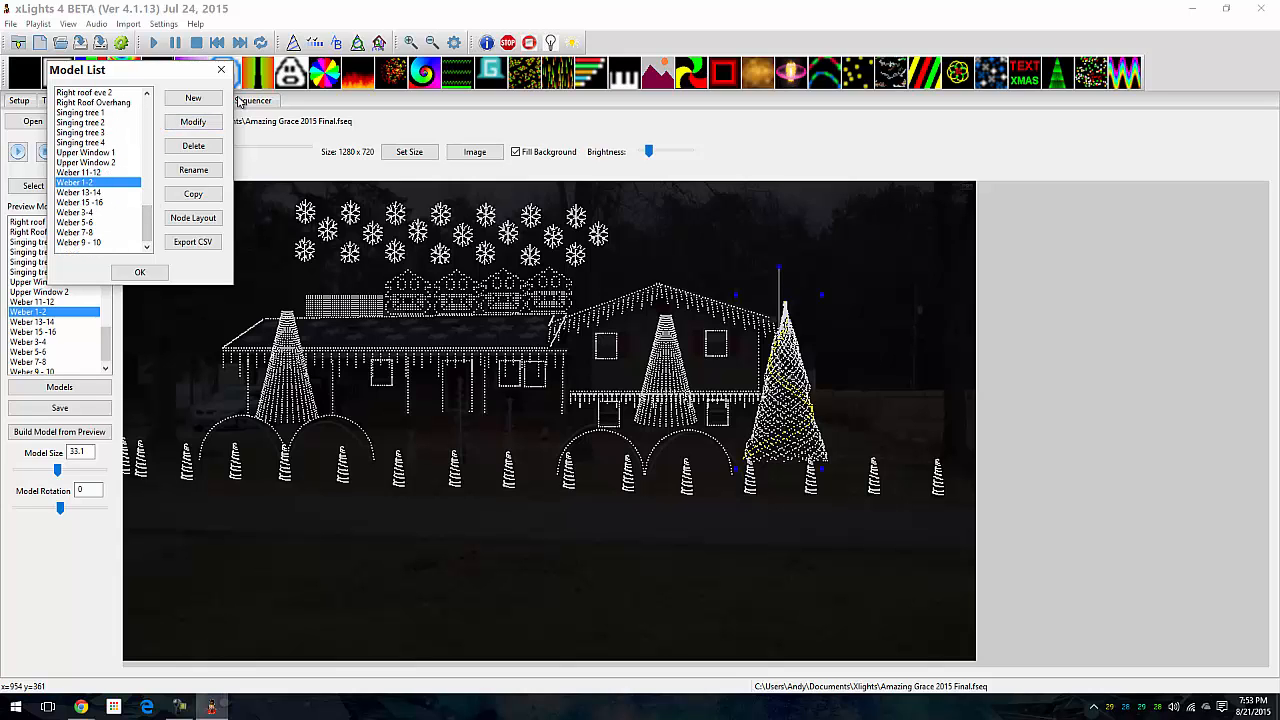
{"action": "left_click", "coordinate": [193, 121]}
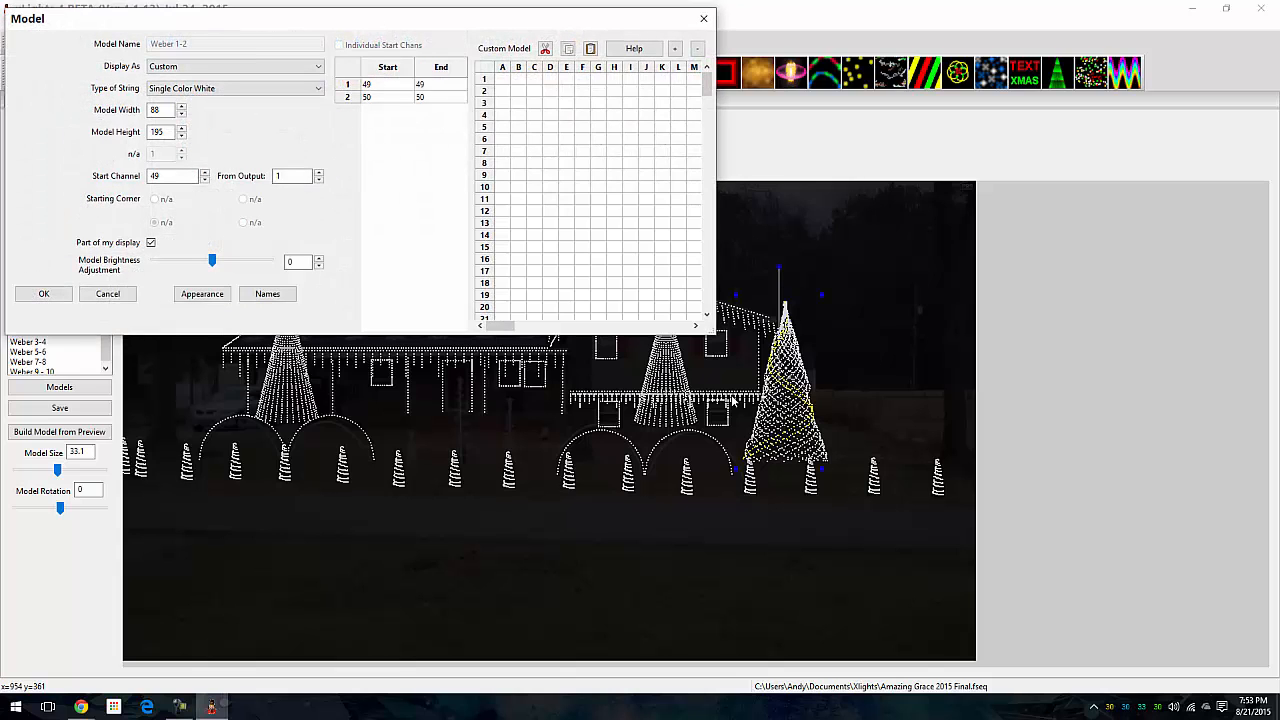
{"action": "left_click_drag", "start_coordinate": [710, 330], "coordinate": [1256, 677]}
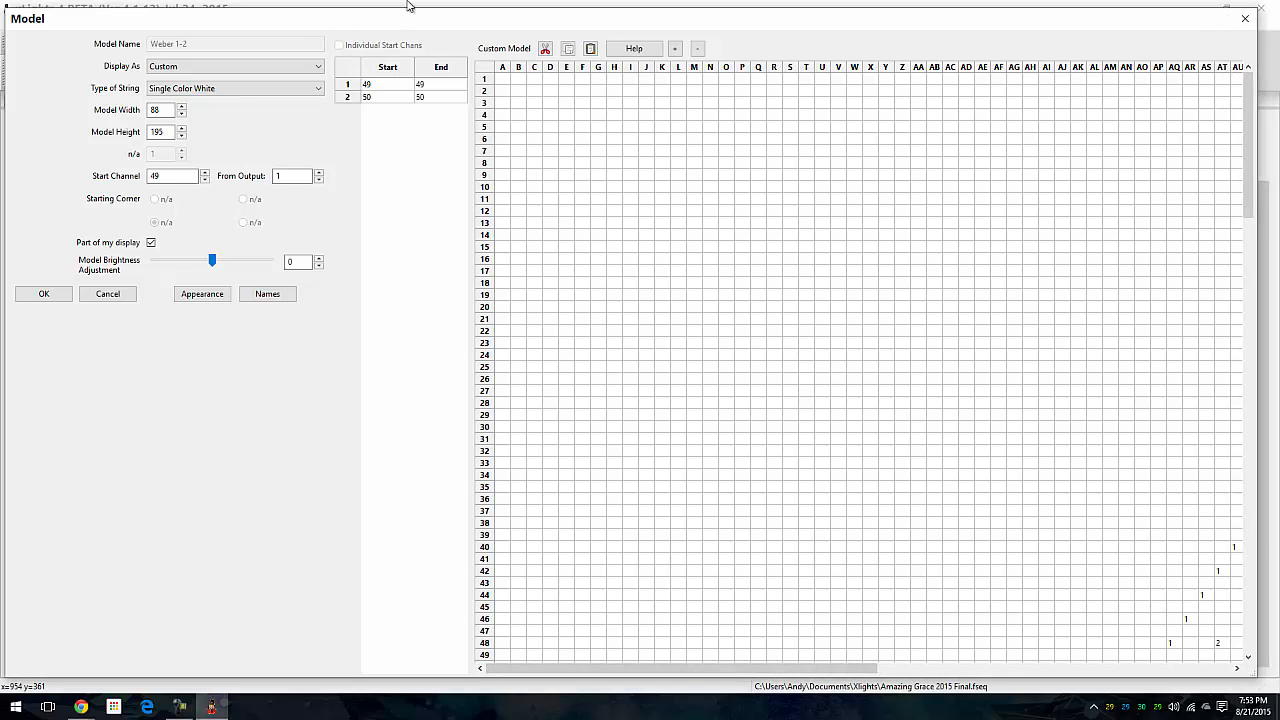
{"action": "left_click_drag", "start_coordinate": [410, 17], "coordinate": [183, 10]}
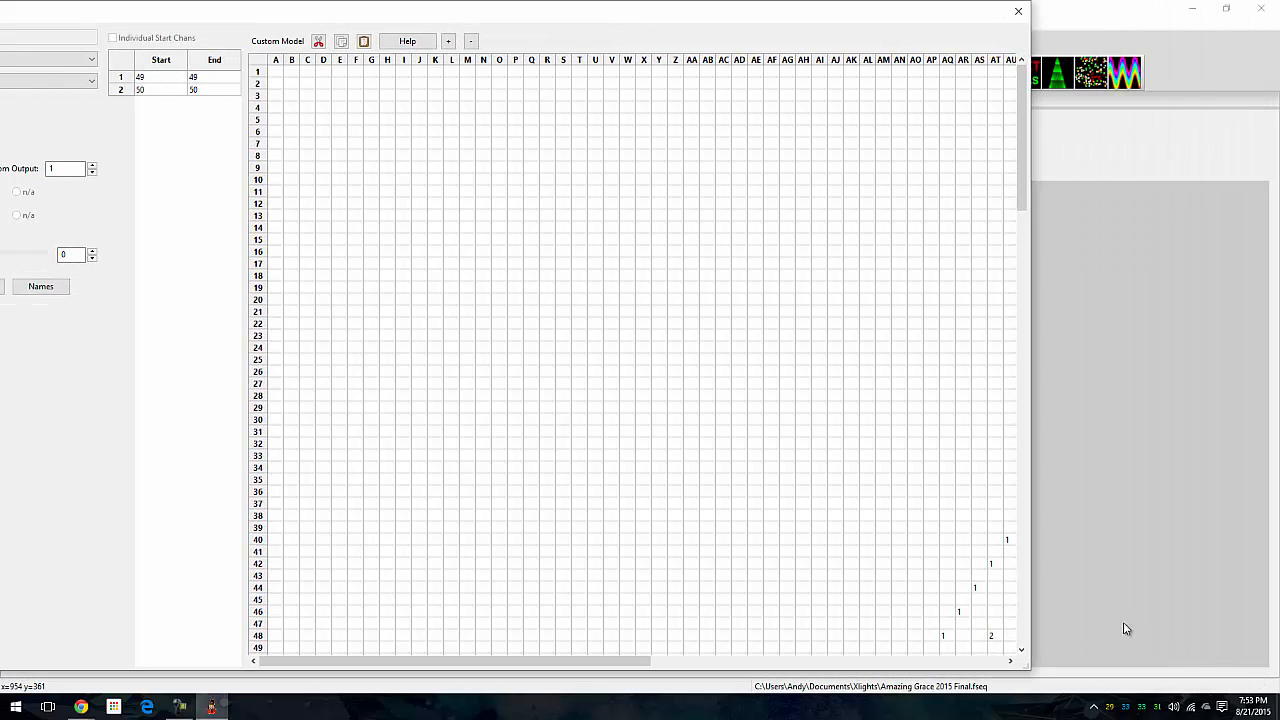
Step: Widen the Weber 1-2 model window and follow the paths of nodes 1 and 2 through the custom model grid
{"action": "left_click_drag", "start_coordinate": [1025, 665], "coordinate": [1232, 668]}
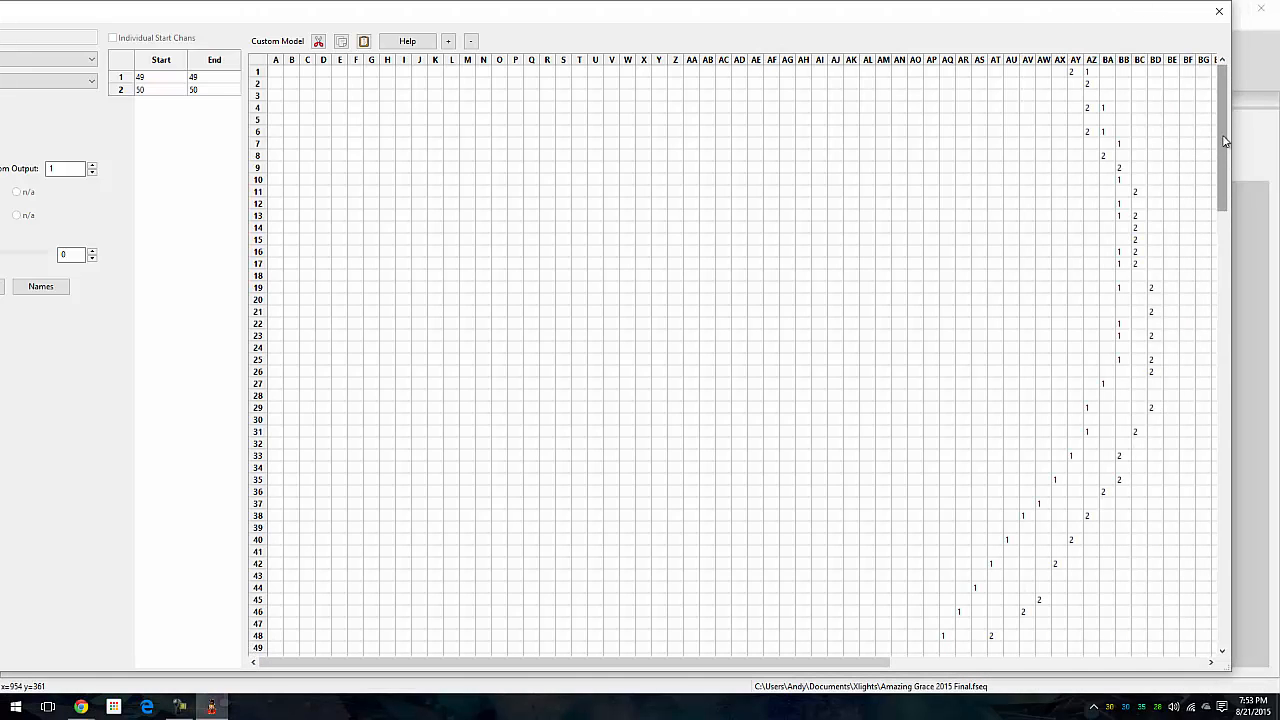
{"action": "left_click_drag", "start_coordinate": [1224, 142], "coordinate": [1220, 375]}
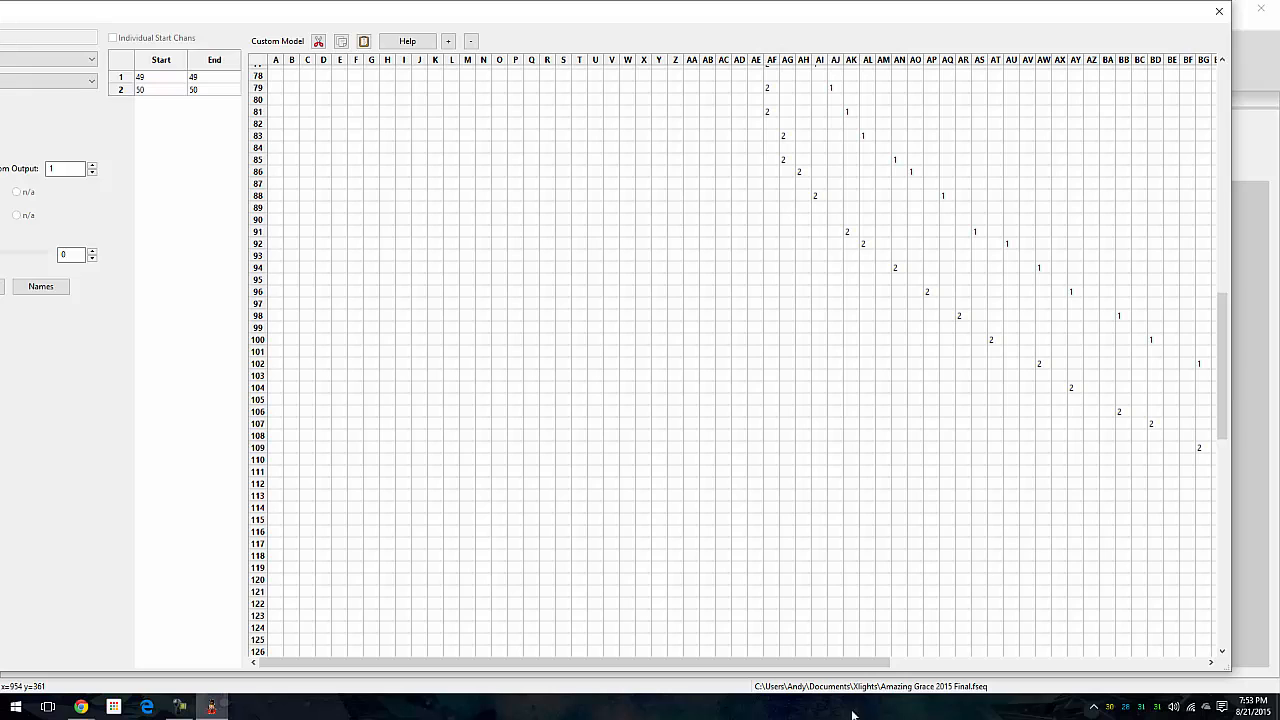
{"action": "left_click_drag", "start_coordinate": [797, 662], "coordinate": [1107, 662]}
{"action": "left_click_drag", "start_coordinate": [1218, 371], "coordinate": [1209, 606]}
{"action": "left_click_drag", "start_coordinate": [1012, 662], "coordinate": [702, 662]}
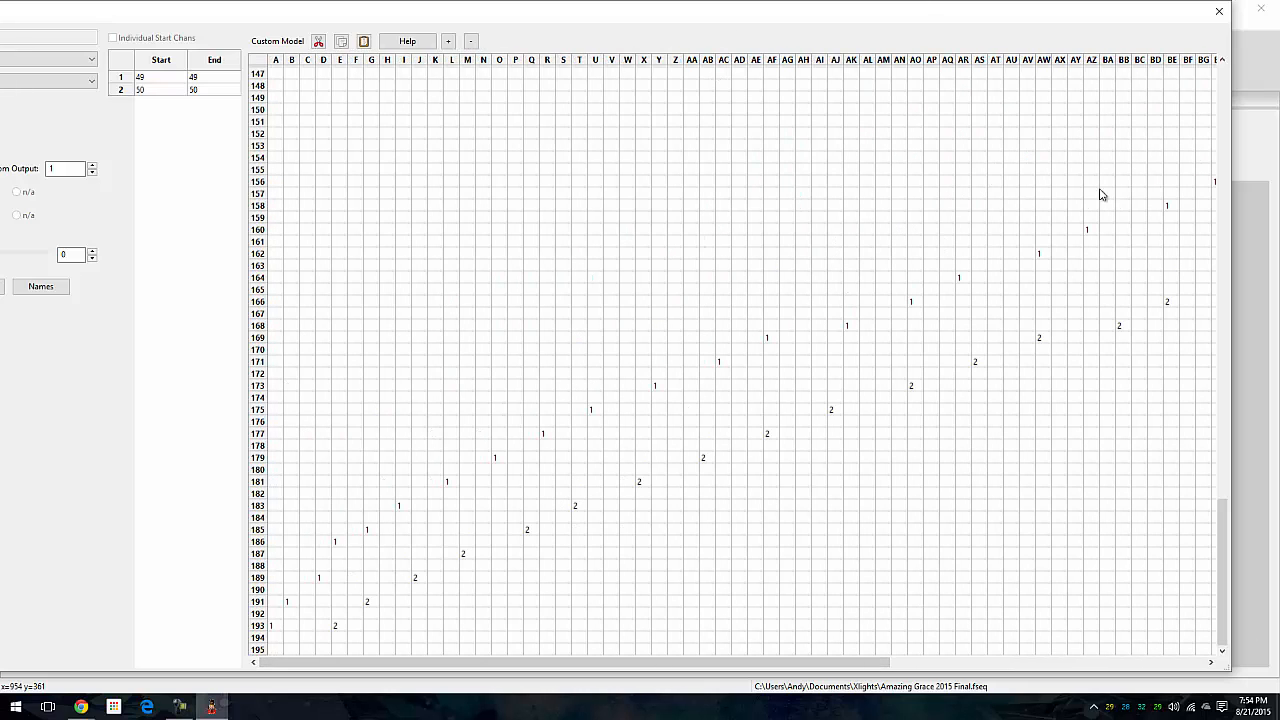
Step: Shrink and reposition the Weber 1-2 model window to review its settings, then close it without changes
{"action": "left_click_drag", "start_coordinate": [1228, 668], "coordinate": [679, 638]}
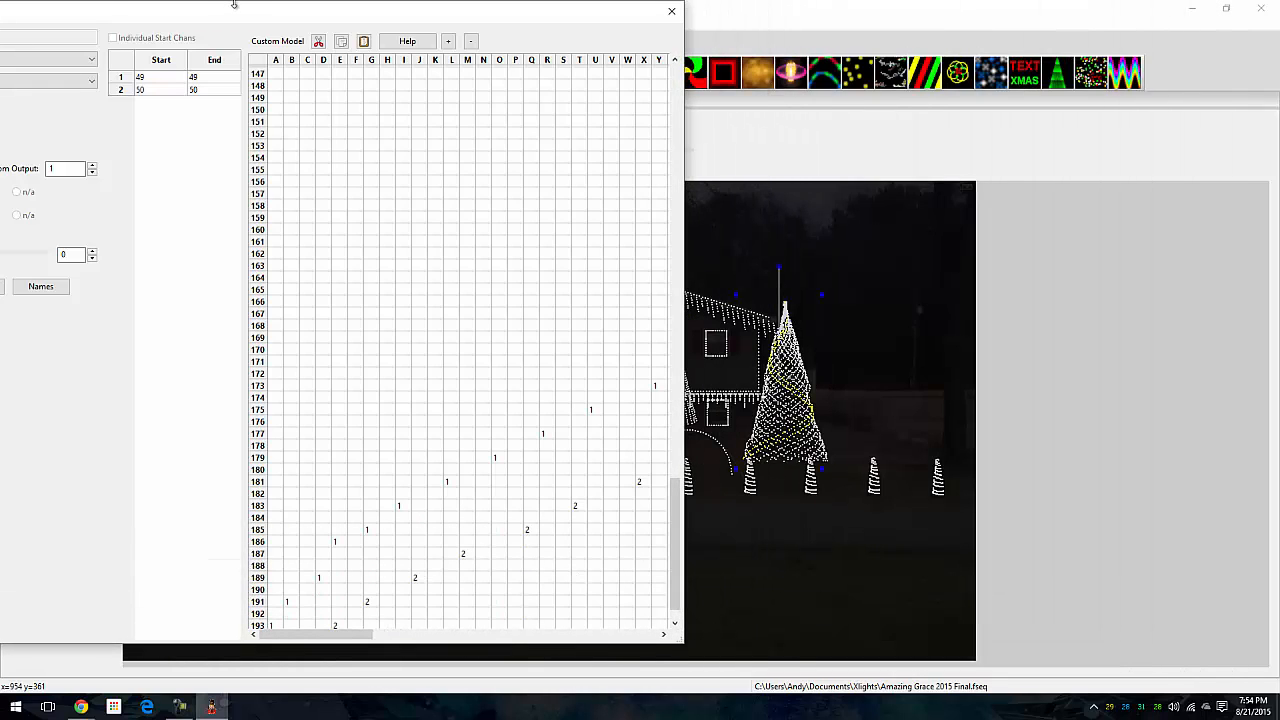
{"action": "left_click_drag", "start_coordinate": [233, 5], "coordinate": [601, 33]}
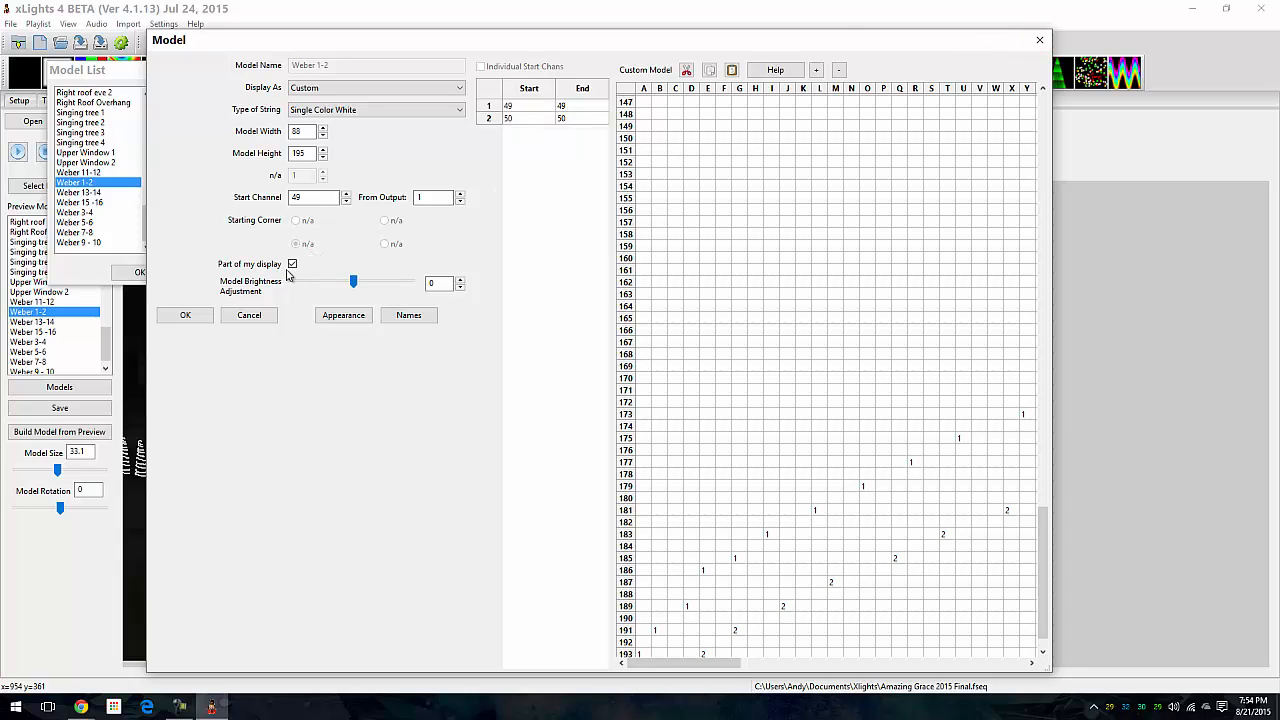
{"action": "left_click", "coordinate": [1037, 41]}
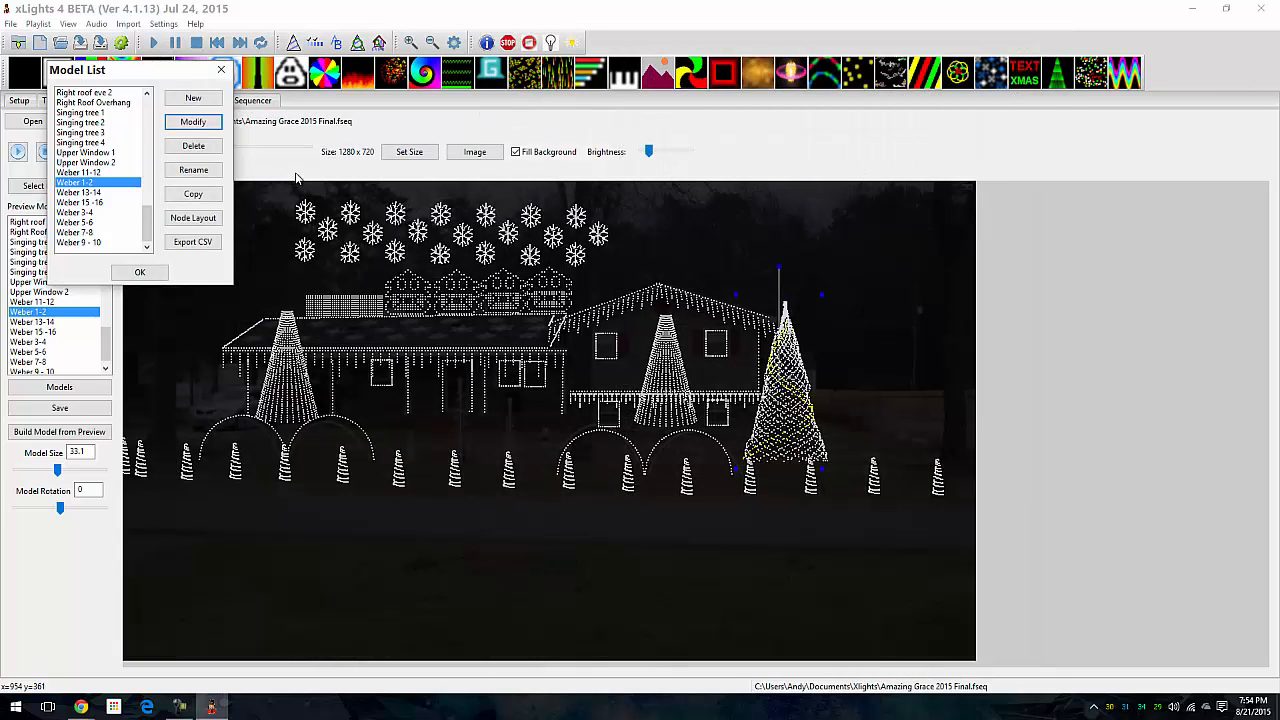
Step: Go through the Weber 3-4, 5-6, 7-8 and 15-16 entries in the model list and close the list
{"action": "left_click", "coordinate": [97, 213]}
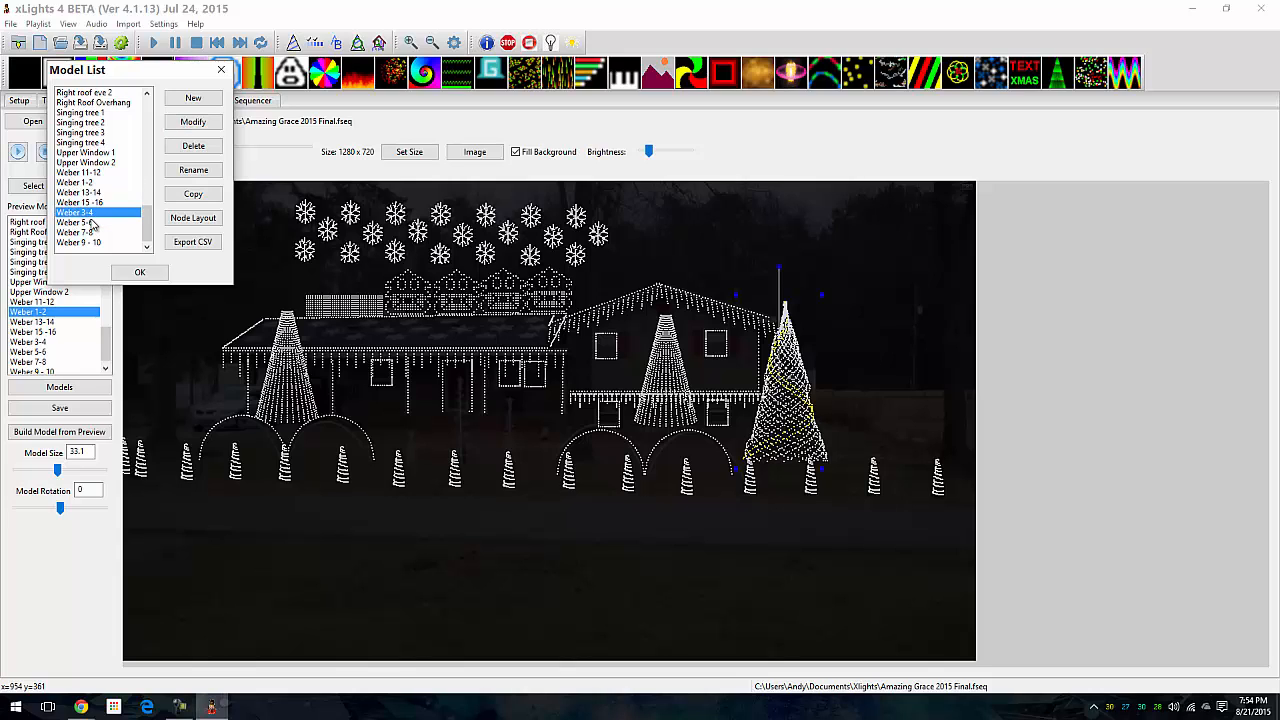
{"action": "left_click", "coordinate": [93, 222]}
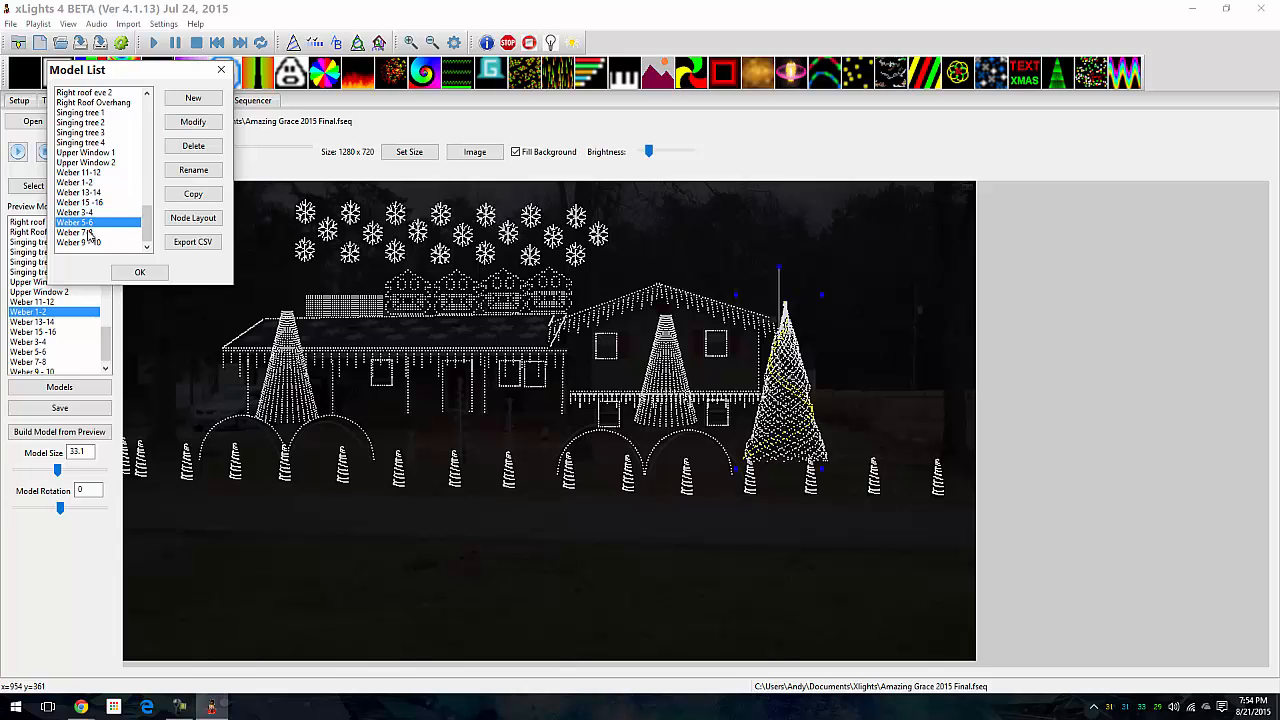
{"action": "left_click", "coordinate": [89, 233]}
{"action": "left_click", "coordinate": [102, 203]}
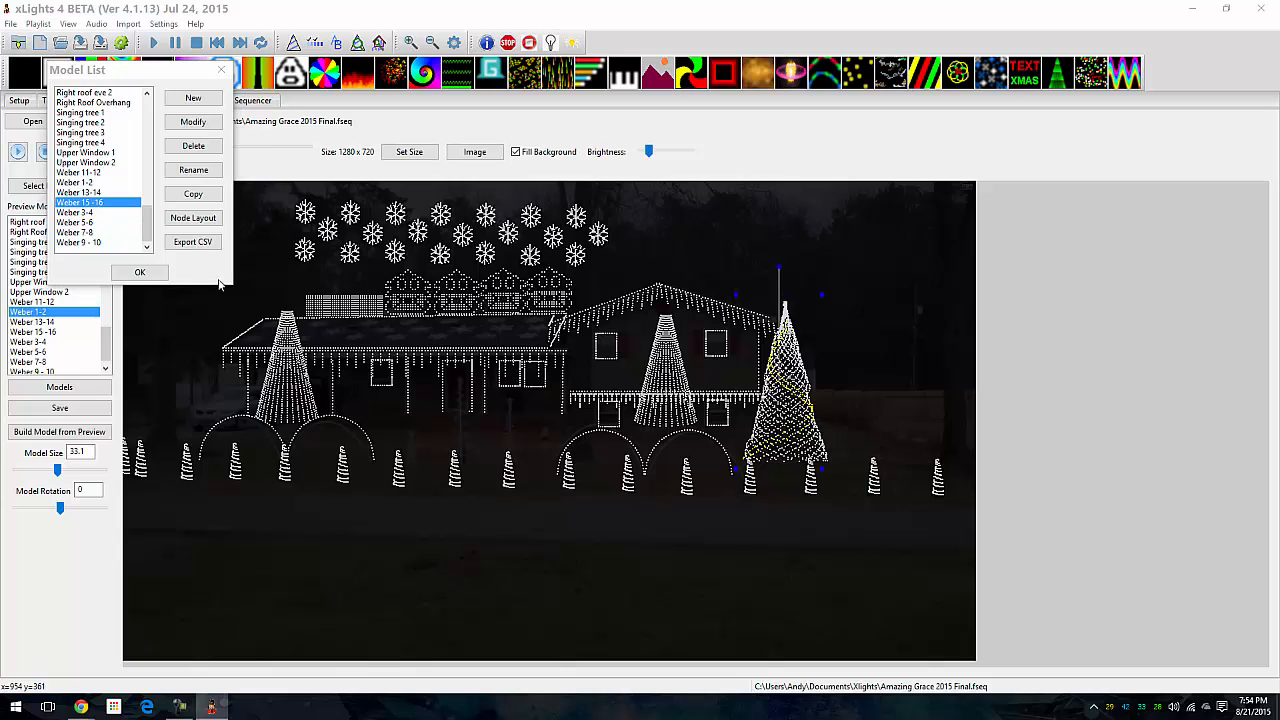
{"action": "left_click", "coordinate": [221, 70]}
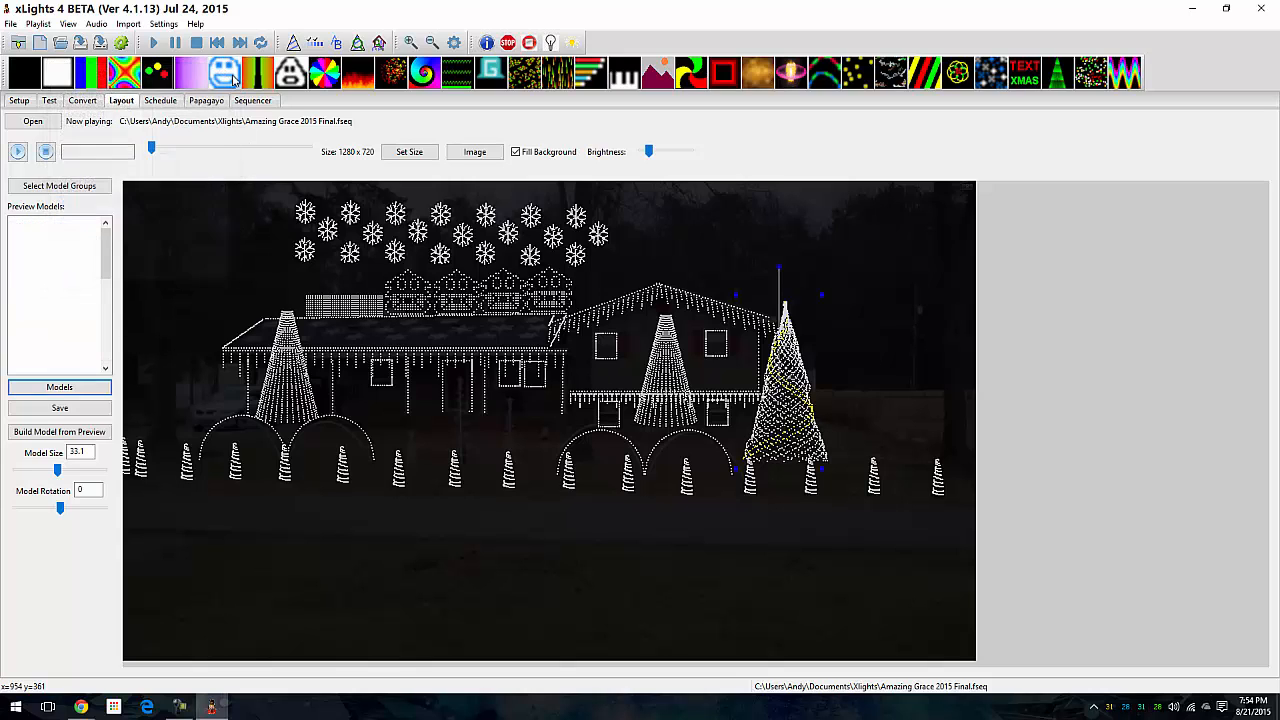
Step: Select different strands of the spiral tree in the layout preview to examine which Weber model each belongs to
{"action": "left_click", "coordinate": [766, 434]}
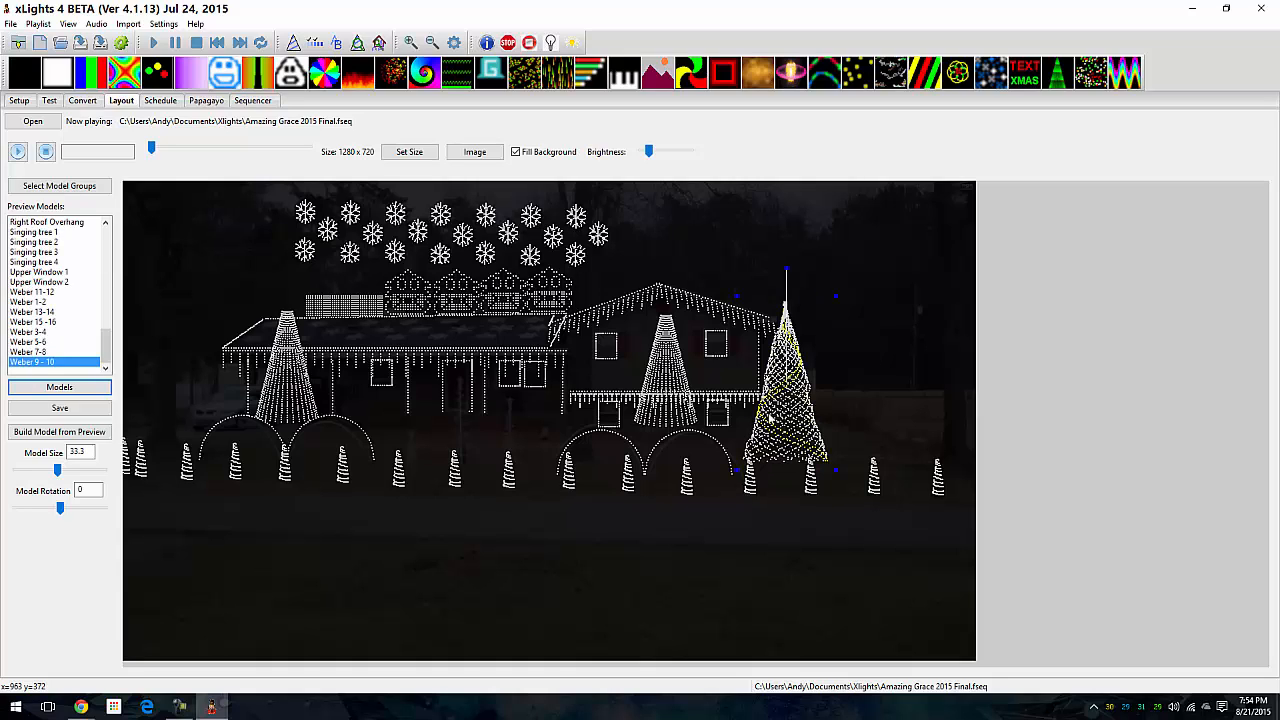
{"action": "left_click", "coordinate": [771, 419]}
{"action": "left_click", "coordinate": [791, 418]}
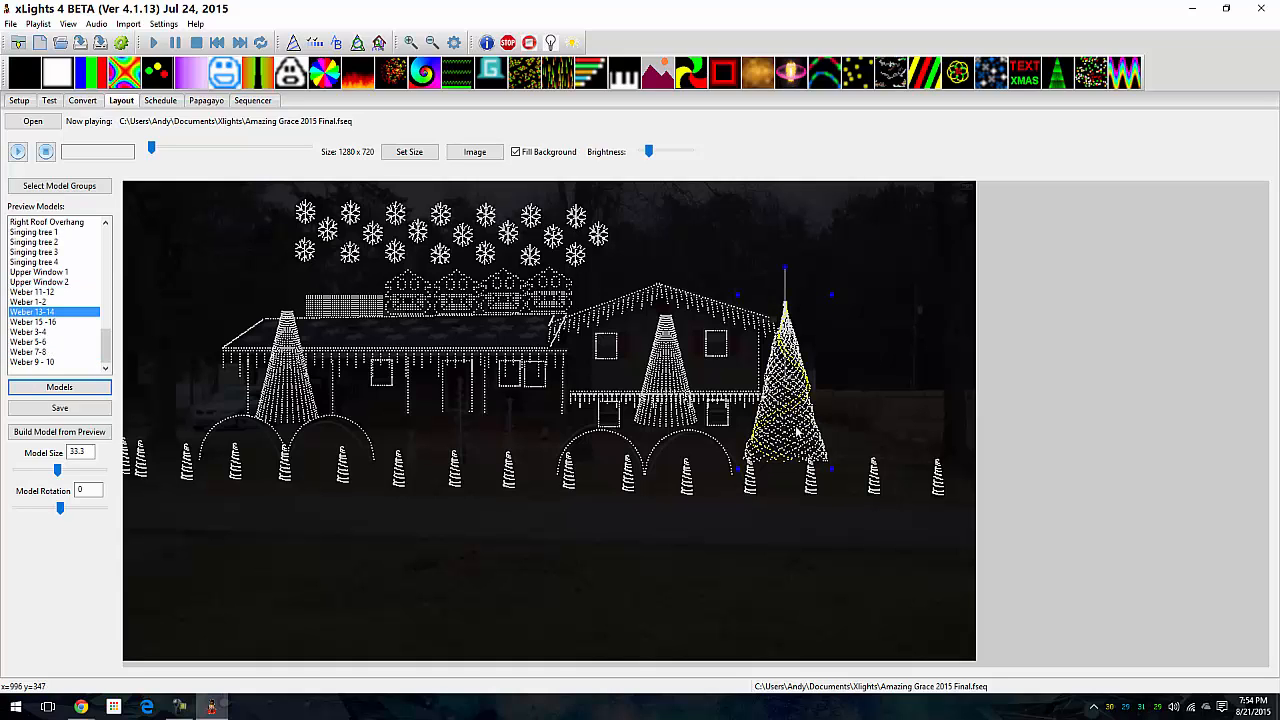
{"action": "left_click", "coordinate": [797, 432]}
{"action": "left_click", "coordinate": [798, 440]}
{"action": "left_click", "coordinate": [800, 446]}
{"action": "left_click", "coordinate": [805, 453]}
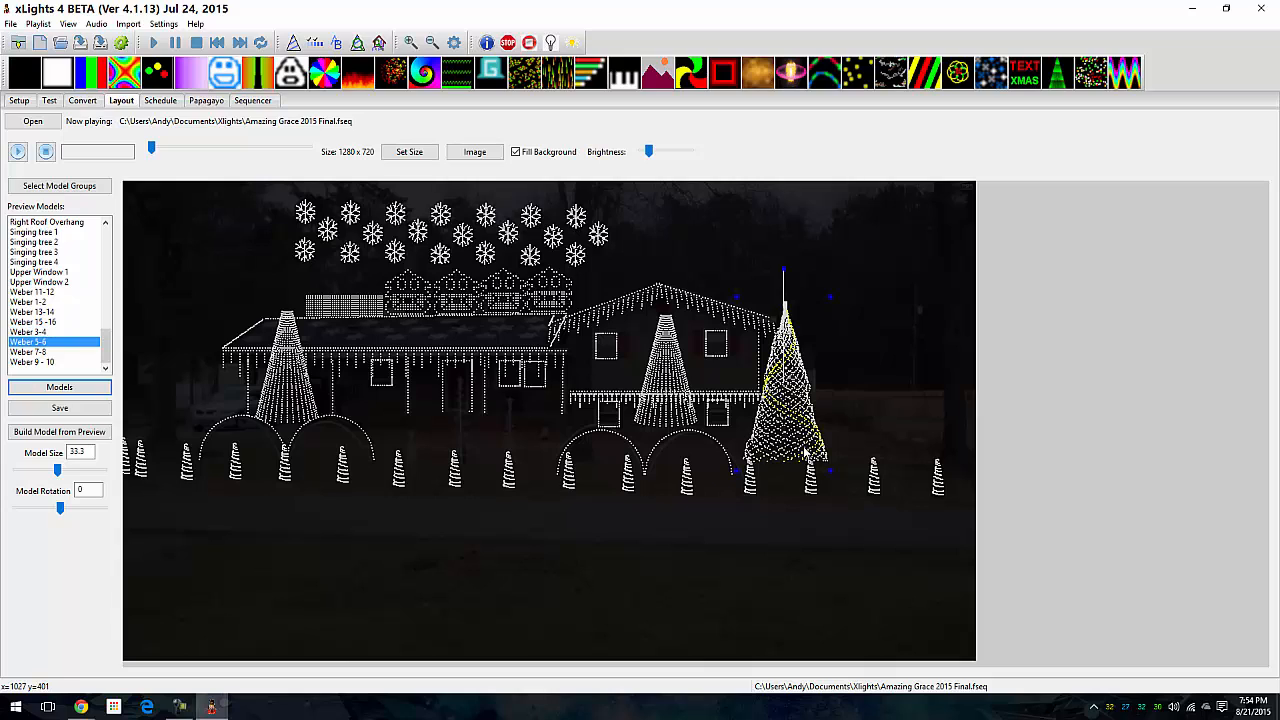
{"action": "left_click", "coordinate": [827, 457]}
Step: Open the A Weber tree Complete model to review its string and channel settings, then close it without changes
{"action": "left_click", "coordinate": [94, 388]}
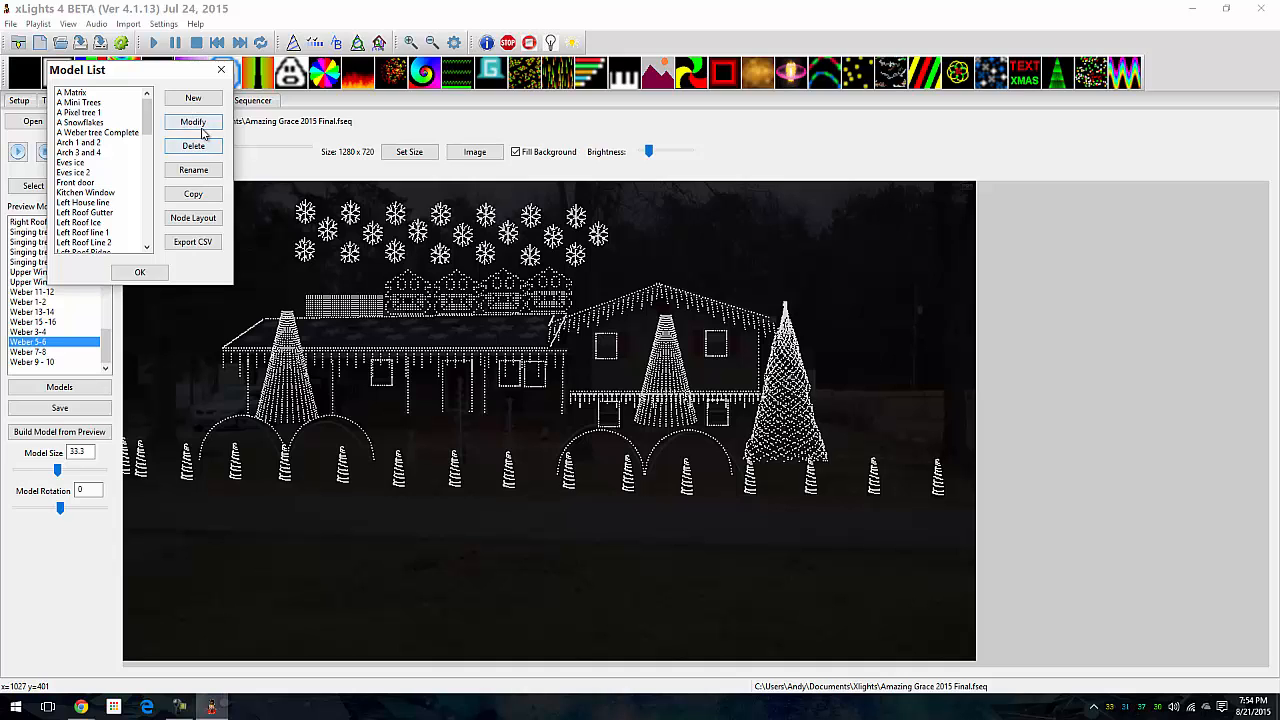
{"action": "left_click", "coordinate": [130, 132]}
{"action": "left_click", "coordinate": [192, 122]}
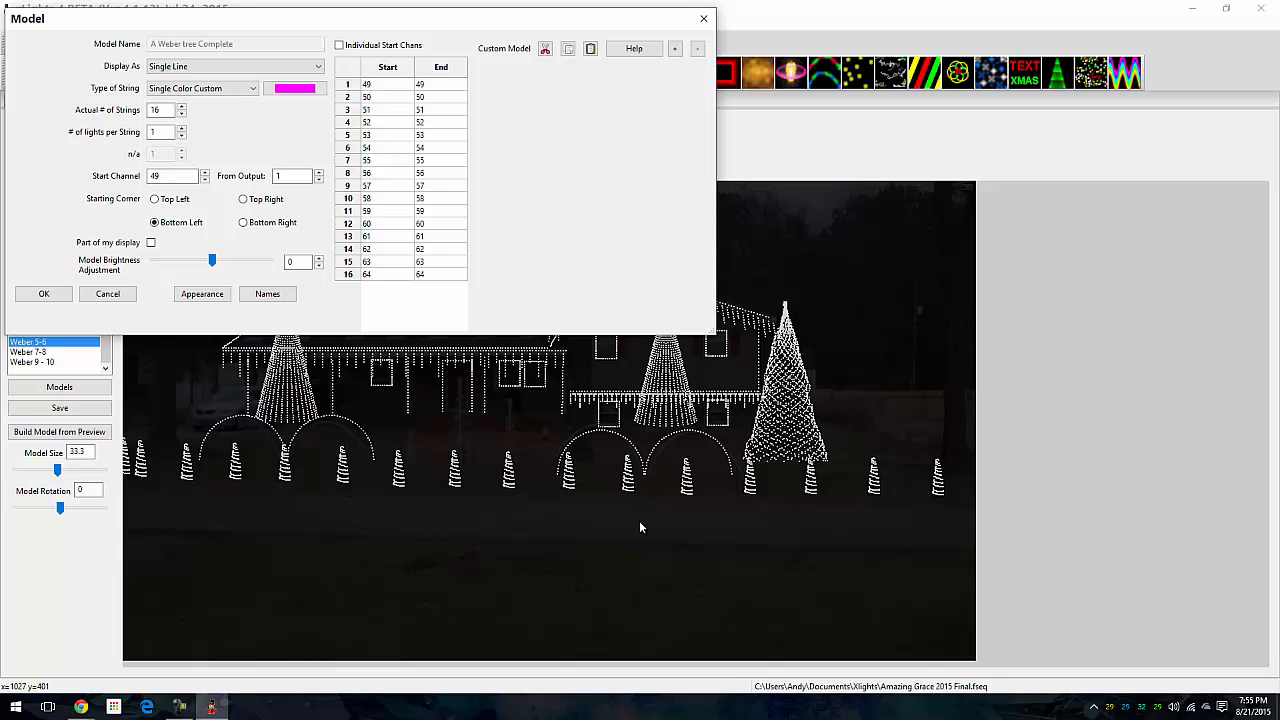
{"action": "left_click", "coordinate": [703, 20]}
{"action": "left_click", "coordinate": [241, 107]}
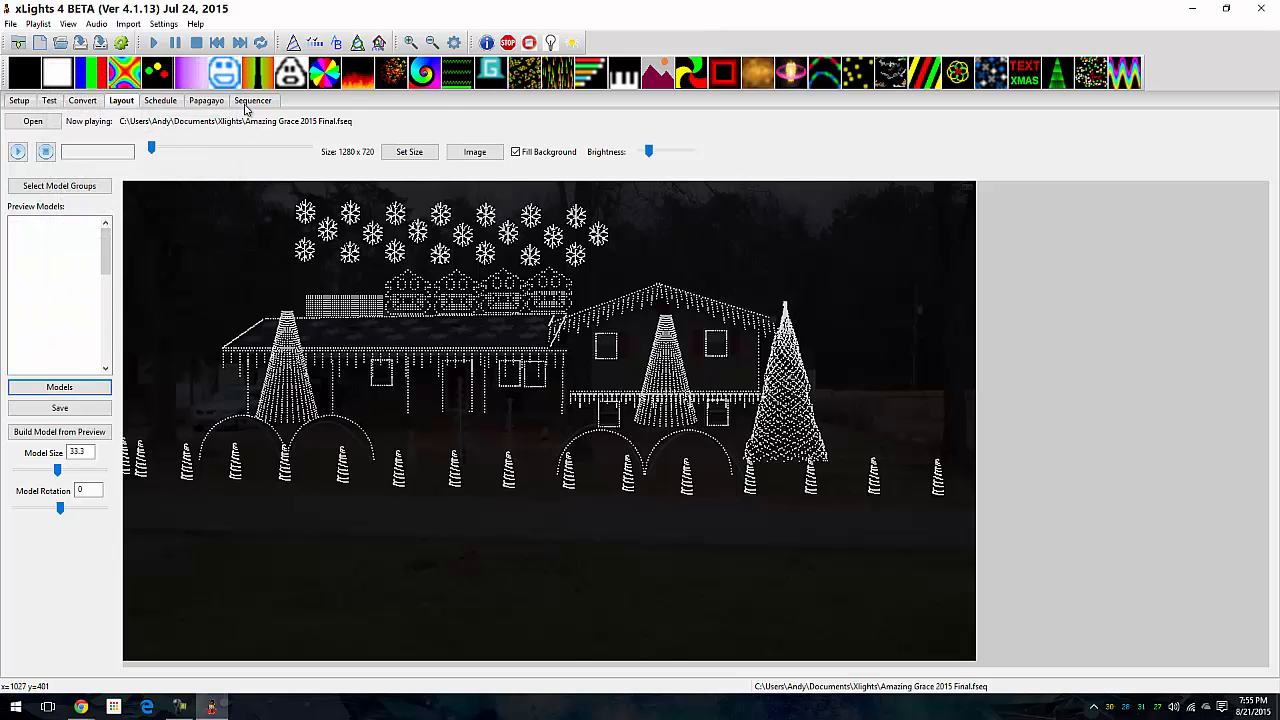
Step: Switch to the sequencer and place an effect on the A Weber tree Complete row at about 24 seconds
{"action": "left_click", "coordinate": [246, 103]}
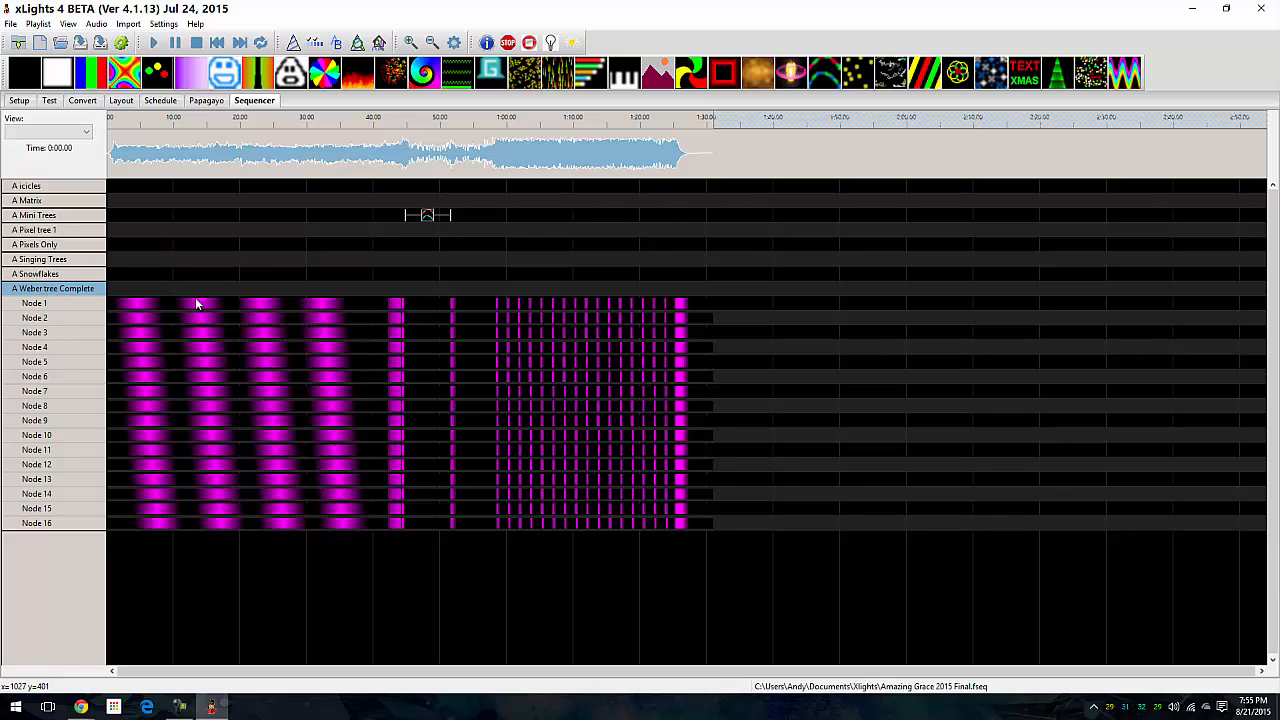
{"action": "left_click_drag", "start_coordinate": [291, 72], "coordinate": [268, 287]}
Step: Bring the model and house previews over the sequencer to view the tree, then move them out of the way
{"action": "left_click_drag", "start_coordinate": [518, 279], "coordinate": [616, 227]}
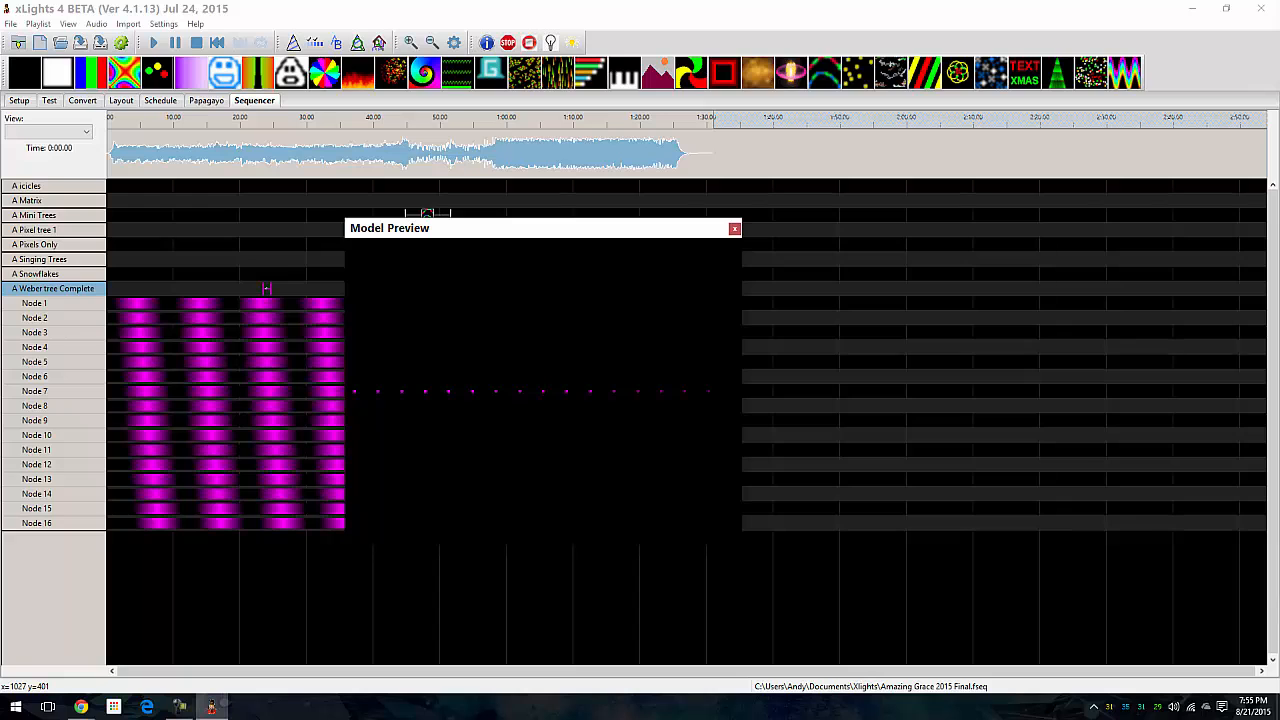
{"action": "left_click_drag", "start_coordinate": [1279, 134], "coordinate": [729, 5]}
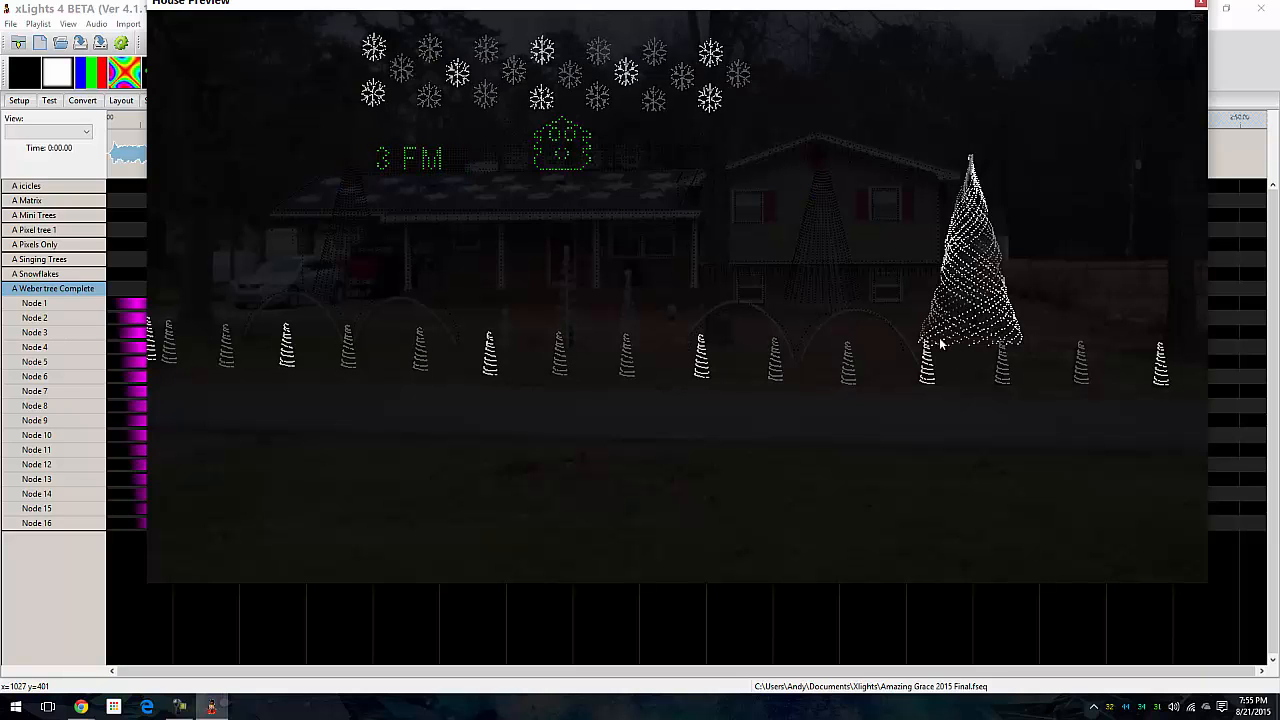
{"action": "left_click_drag", "start_coordinate": [505, 5], "coordinate": [1279, 127]}
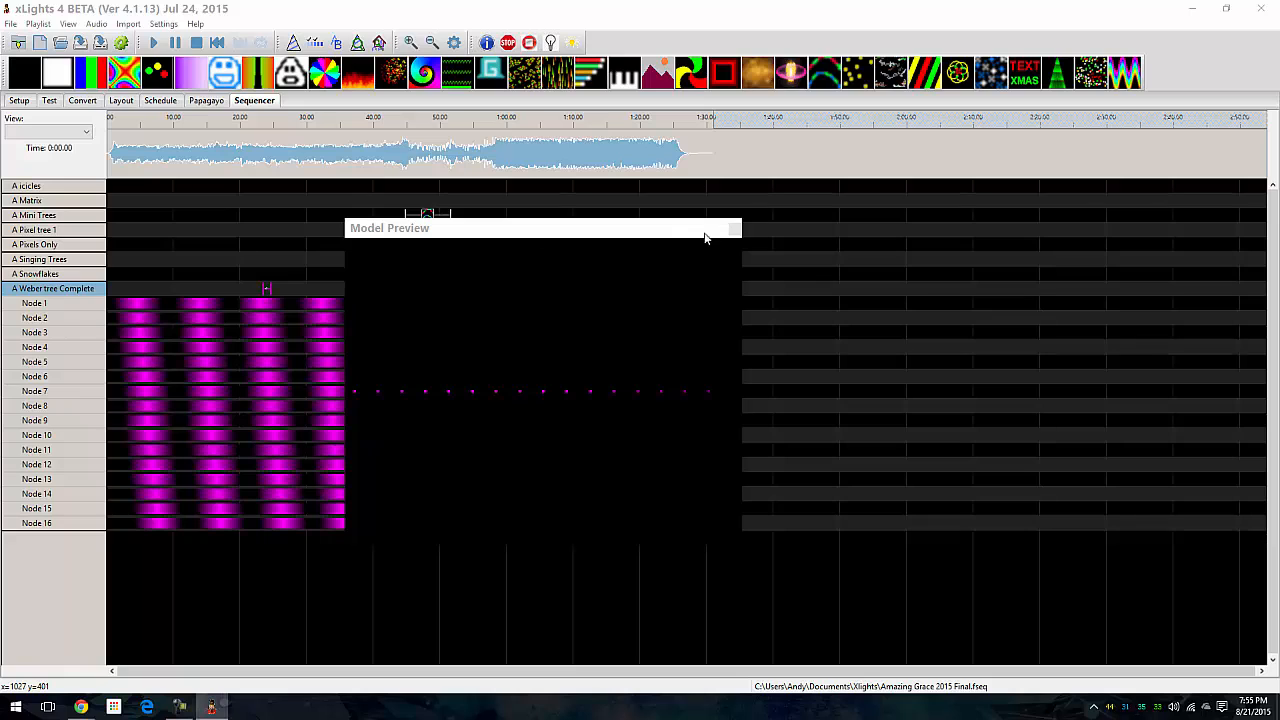
{"action": "left_click_drag", "start_coordinate": [500, 229], "coordinate": [0, 290]}
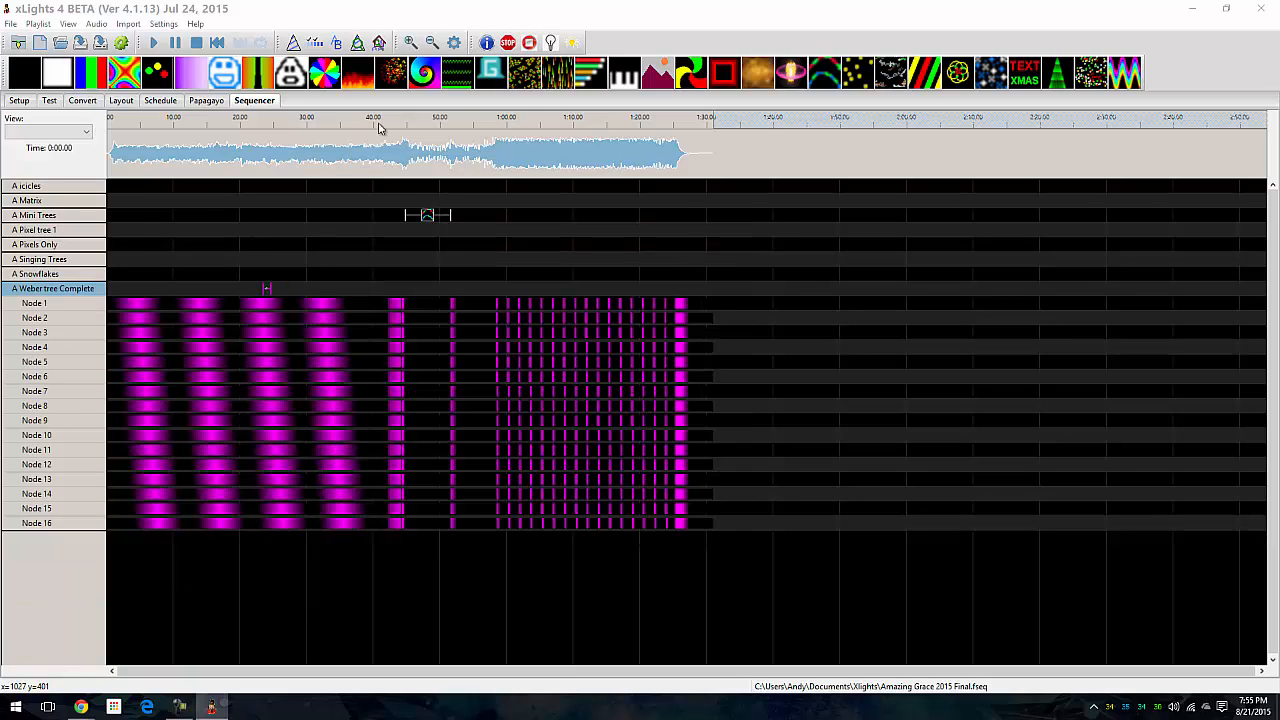
Step: Zoom the sequencer timeline in closely around the 36-second mark
{"action": "left_click", "coordinate": [285, 158]}
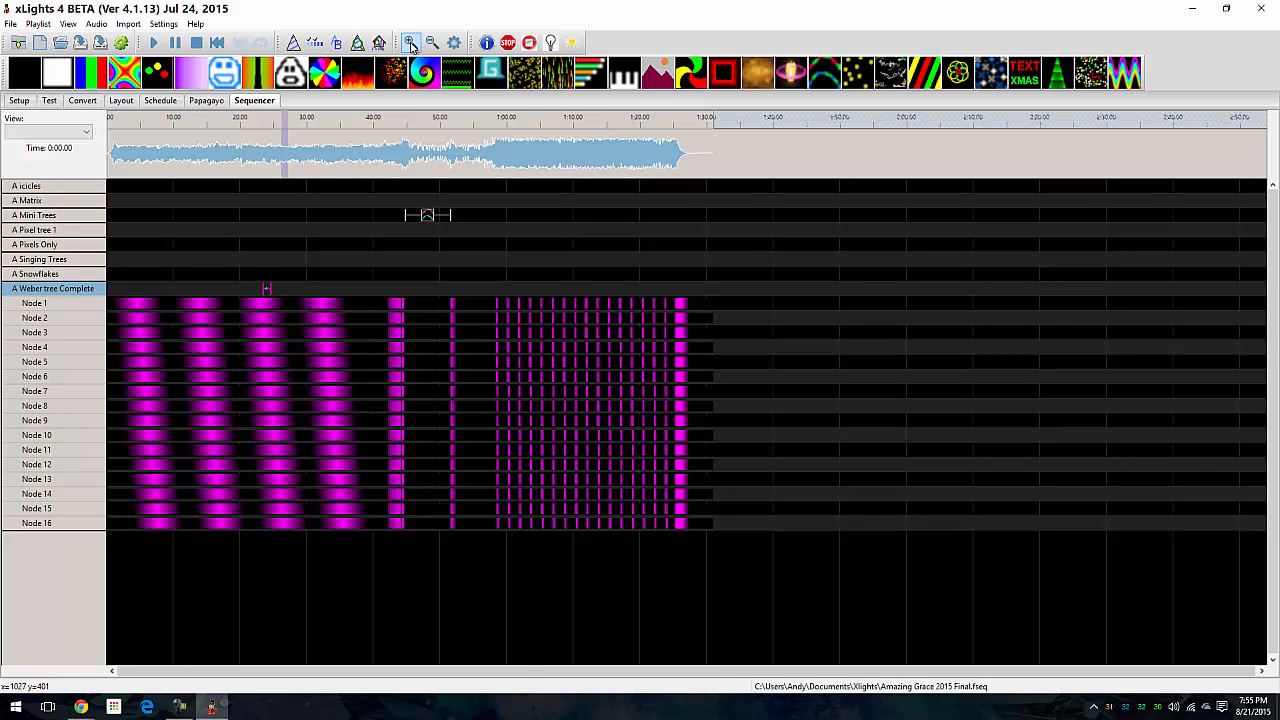
{"action": "left_click", "coordinate": [411, 42]}
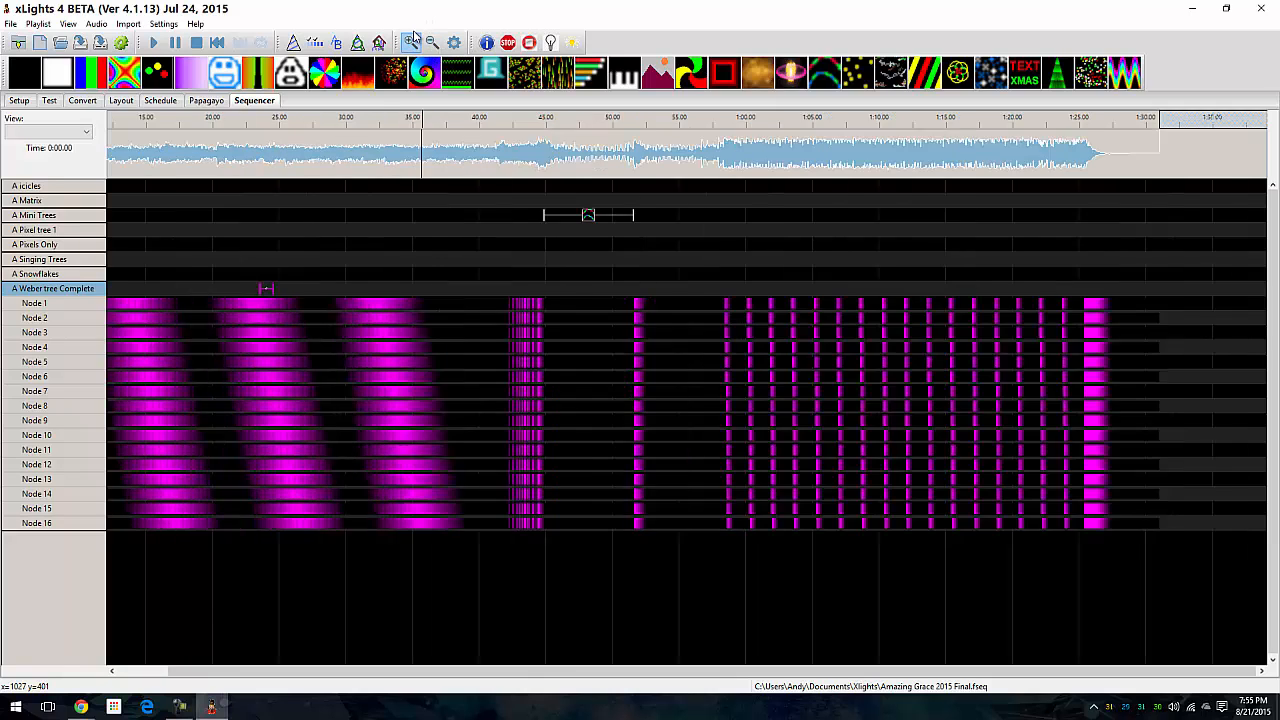
{"action": "left_click", "coordinate": [411, 42]}
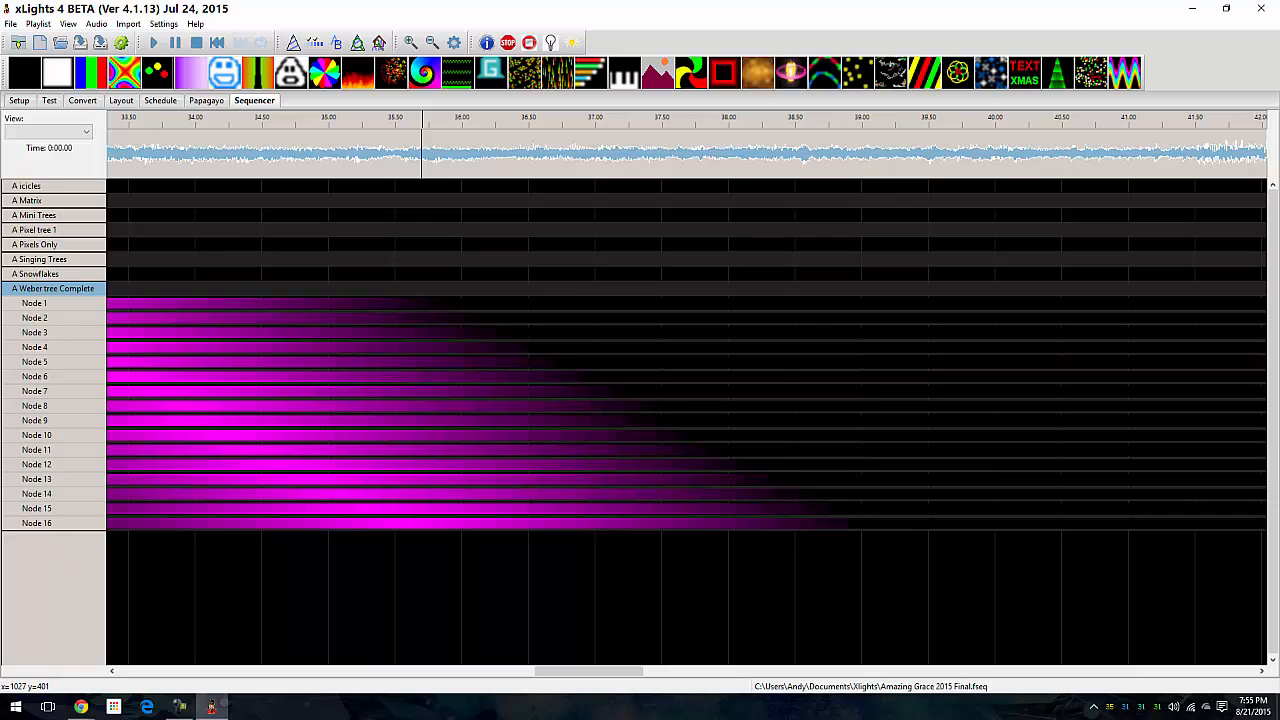
{"action": "left_click_drag", "start_coordinate": [824, 73], "coordinate": [815, 288]}
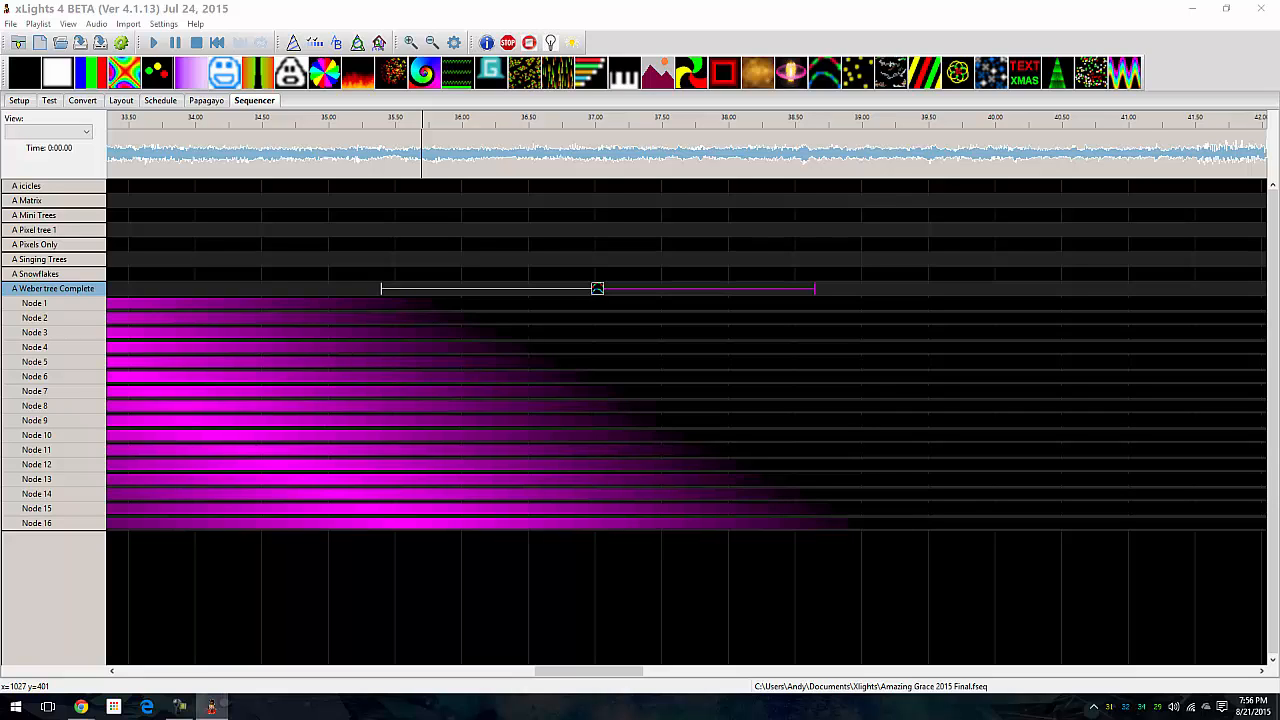
{"action": "left_click_drag", "start_coordinate": [273, 452], "coordinate": [546, 288]}
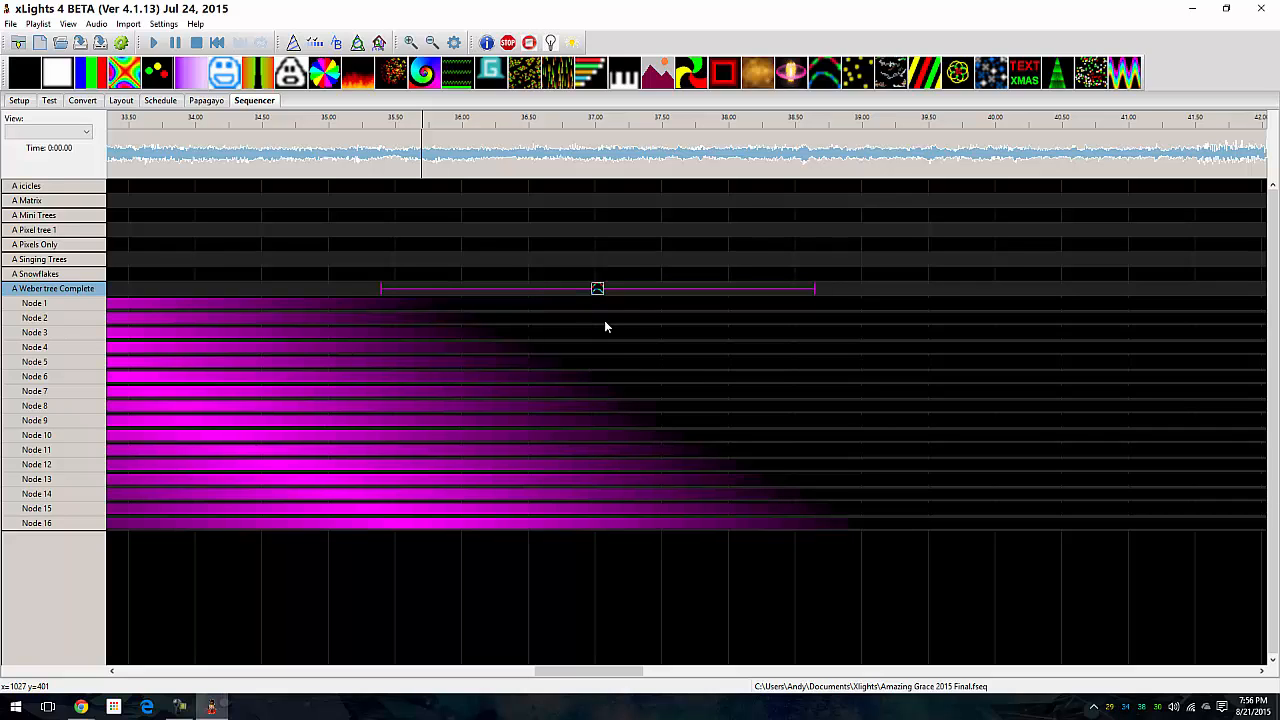
{"action": "key", "text": "Delete"}
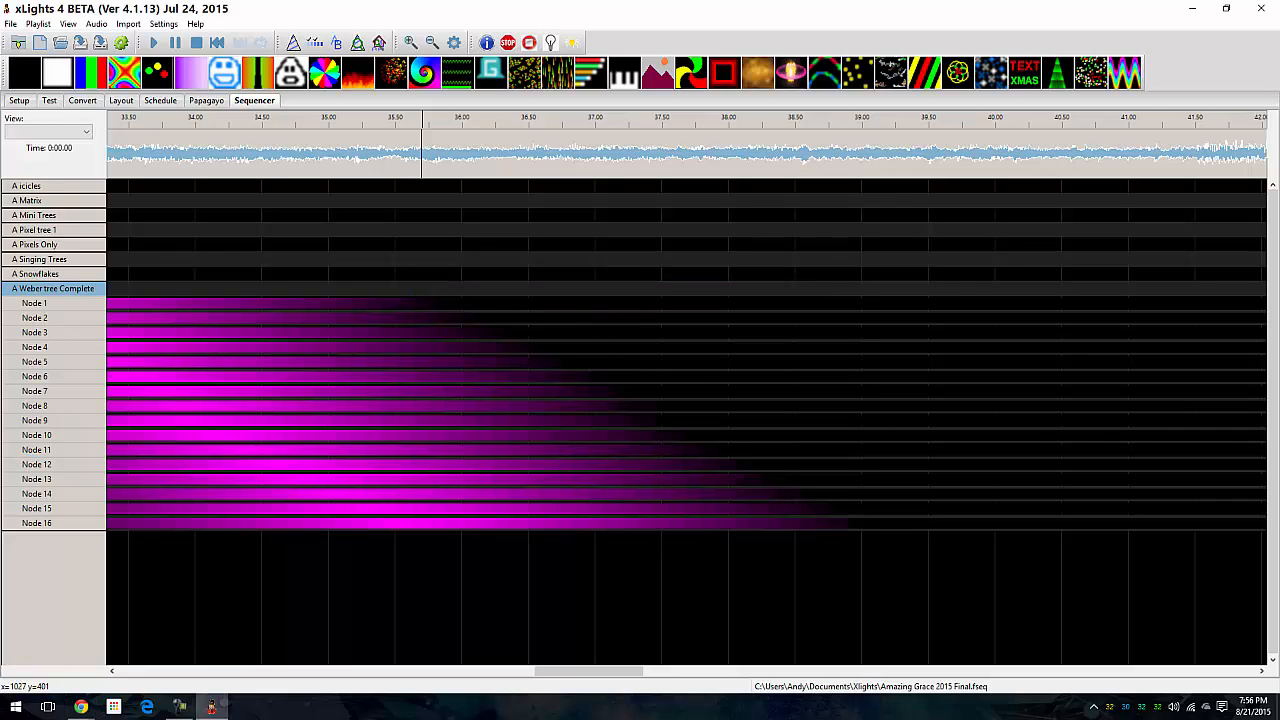
Step: Place a Single Strand effect on the A Weber tree Complete row, spanning about 36.6 to 39.35 seconds
{"action": "left_click_drag", "start_coordinate": [215, 421], "coordinate": [607, 293]}
{"action": "left_click_drag", "start_coordinate": [673, 289], "coordinate": [907, 289]}
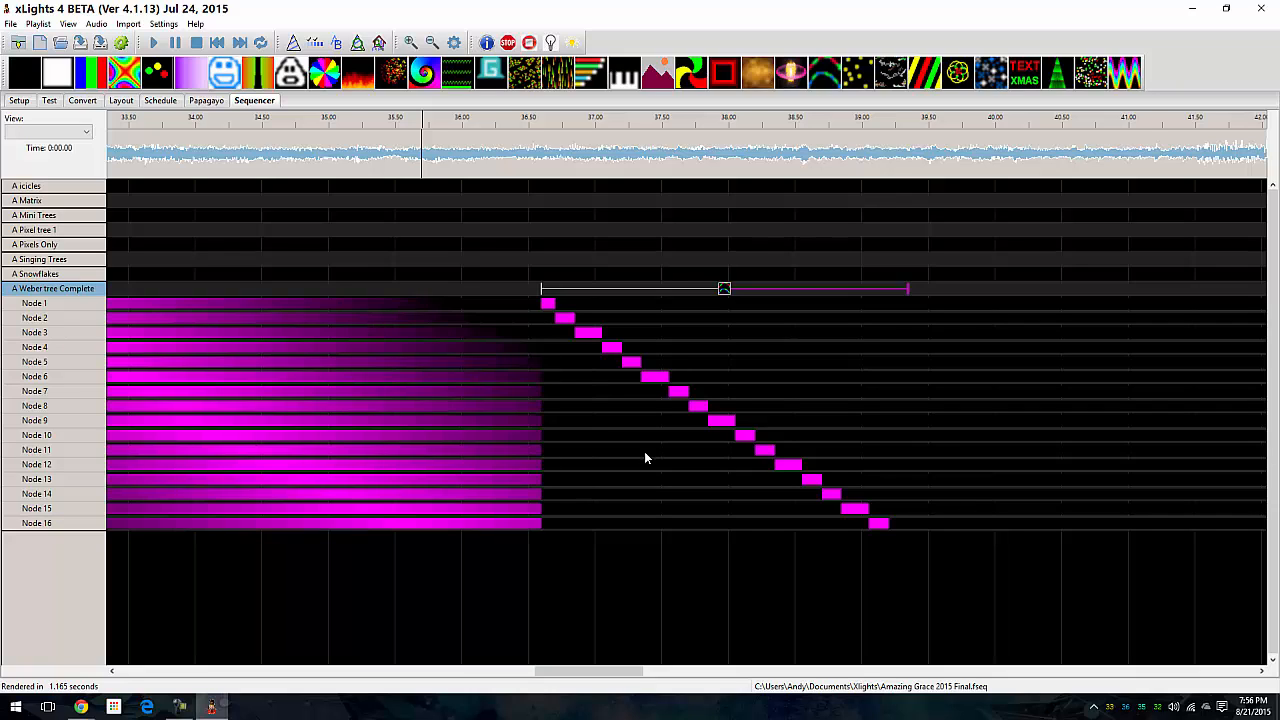
Step: Watch the Single Strand chase travel around the spiral tree in the house and model previews, then move both previews away
{"action": "left_click_drag", "start_coordinate": [1279, 10], "coordinate": [1279, 101]}
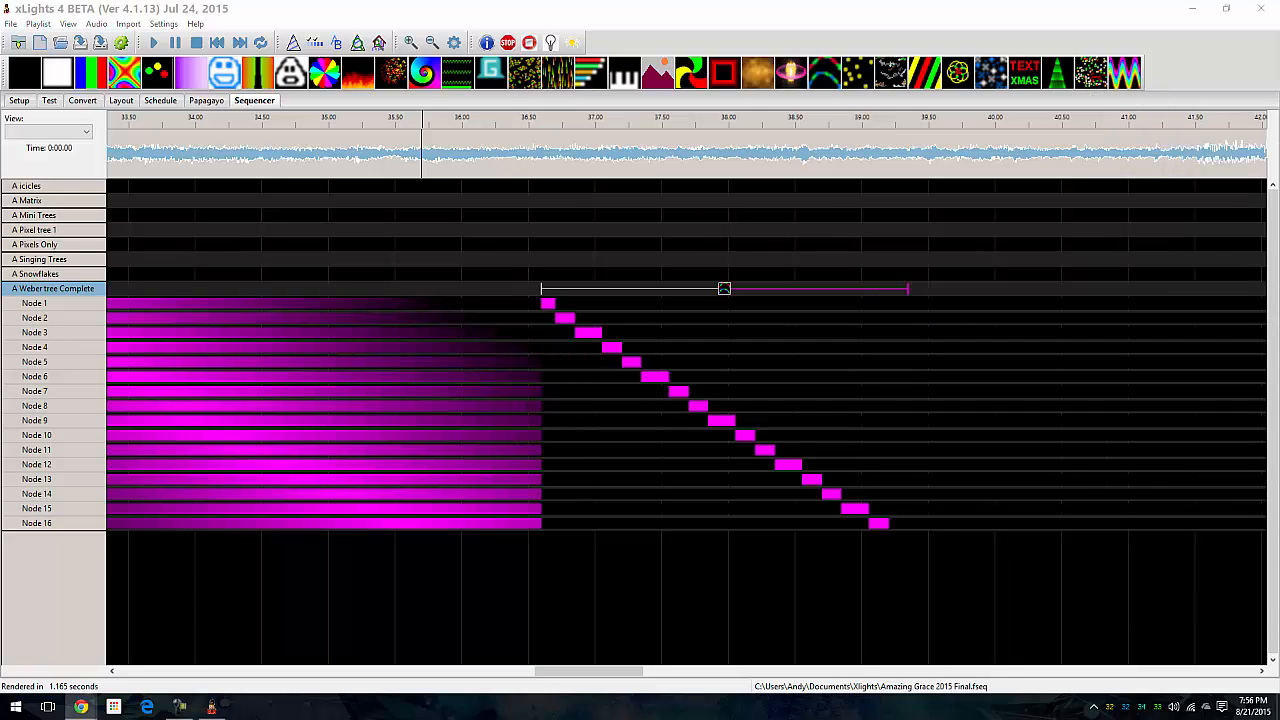
{"action": "key", "text": "alt+Tab"}
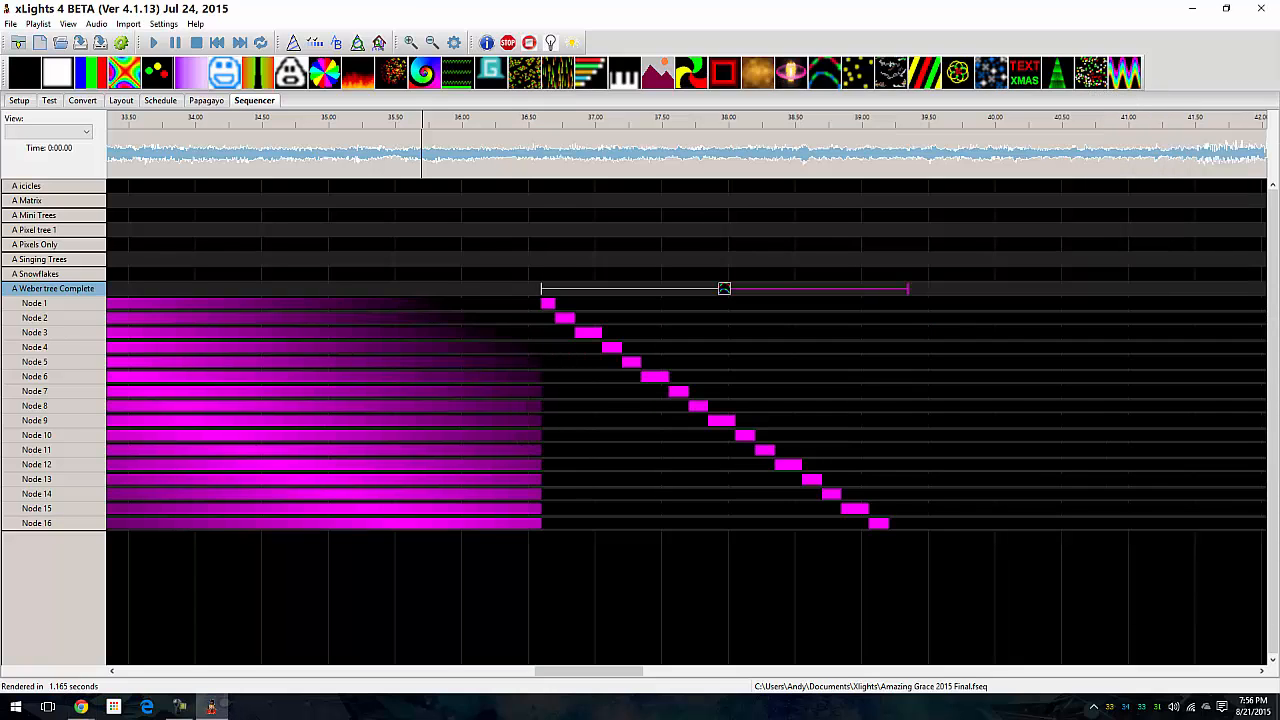
{"action": "left_click_drag", "start_coordinate": [1279, 150], "coordinate": [541, 75]}
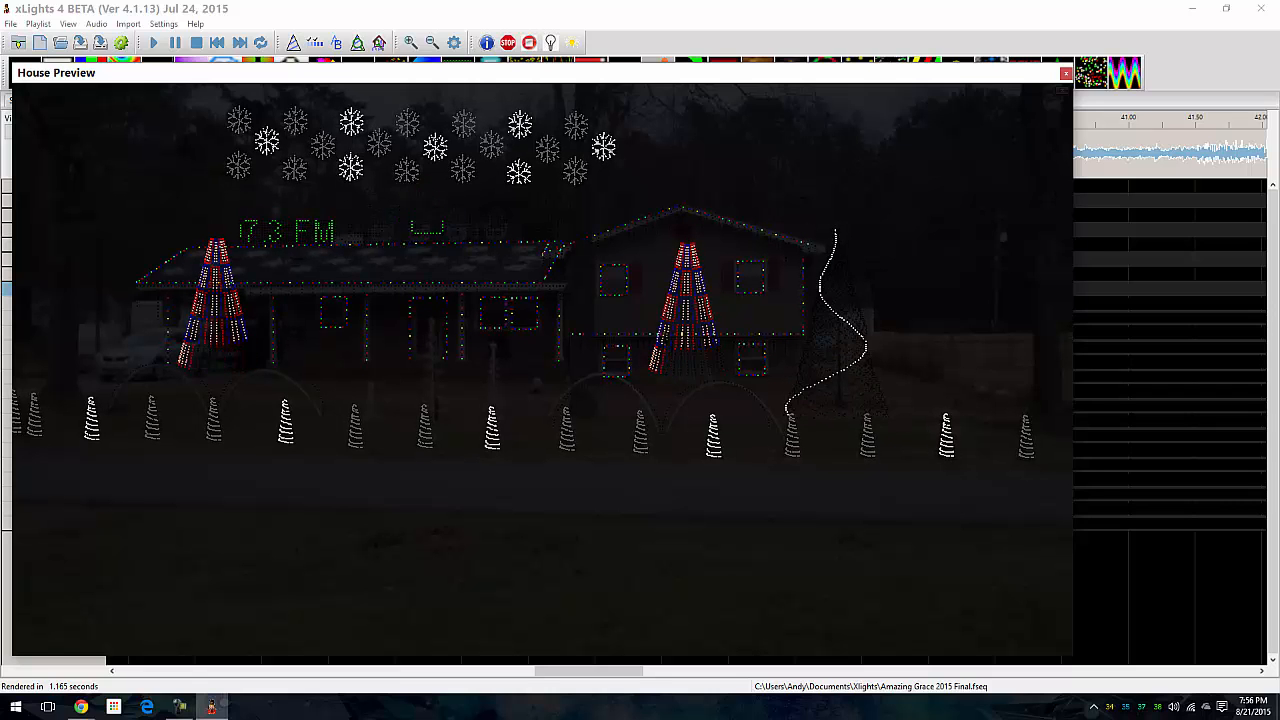
{"action": "left_click_drag", "start_coordinate": [0, 262], "coordinate": [267, 254]}
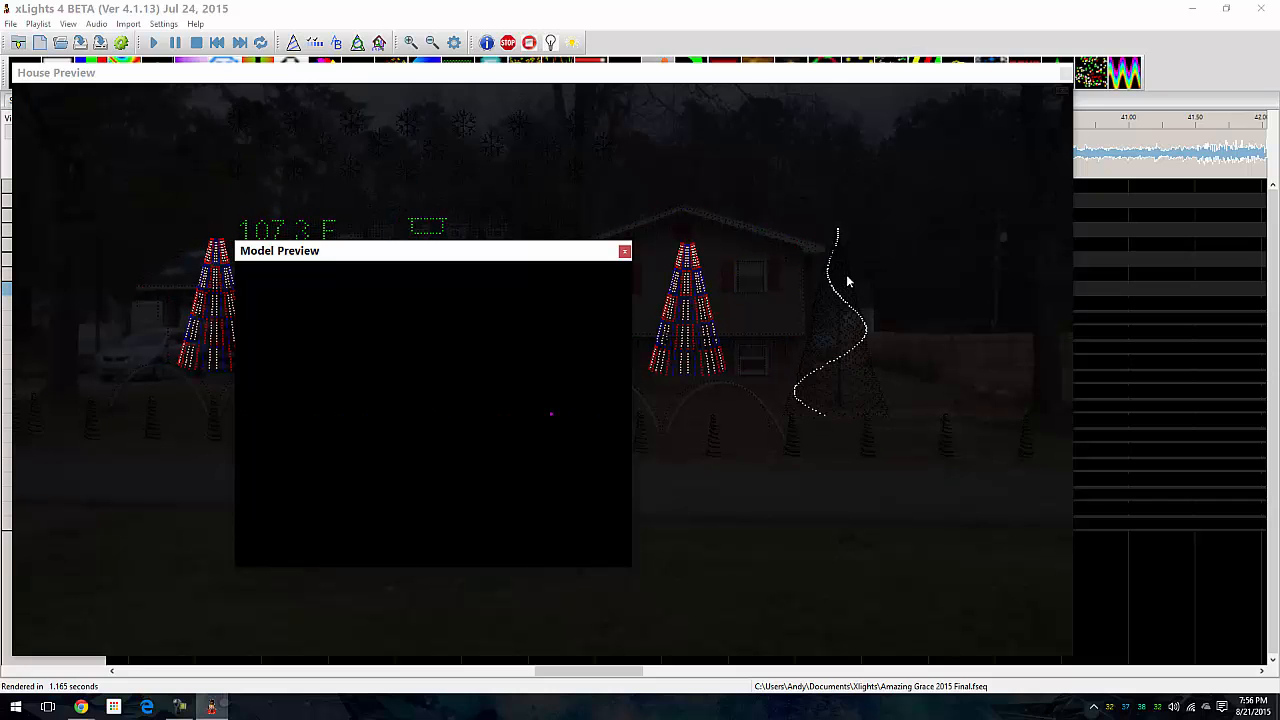
{"action": "left_click", "coordinate": [624, 251]}
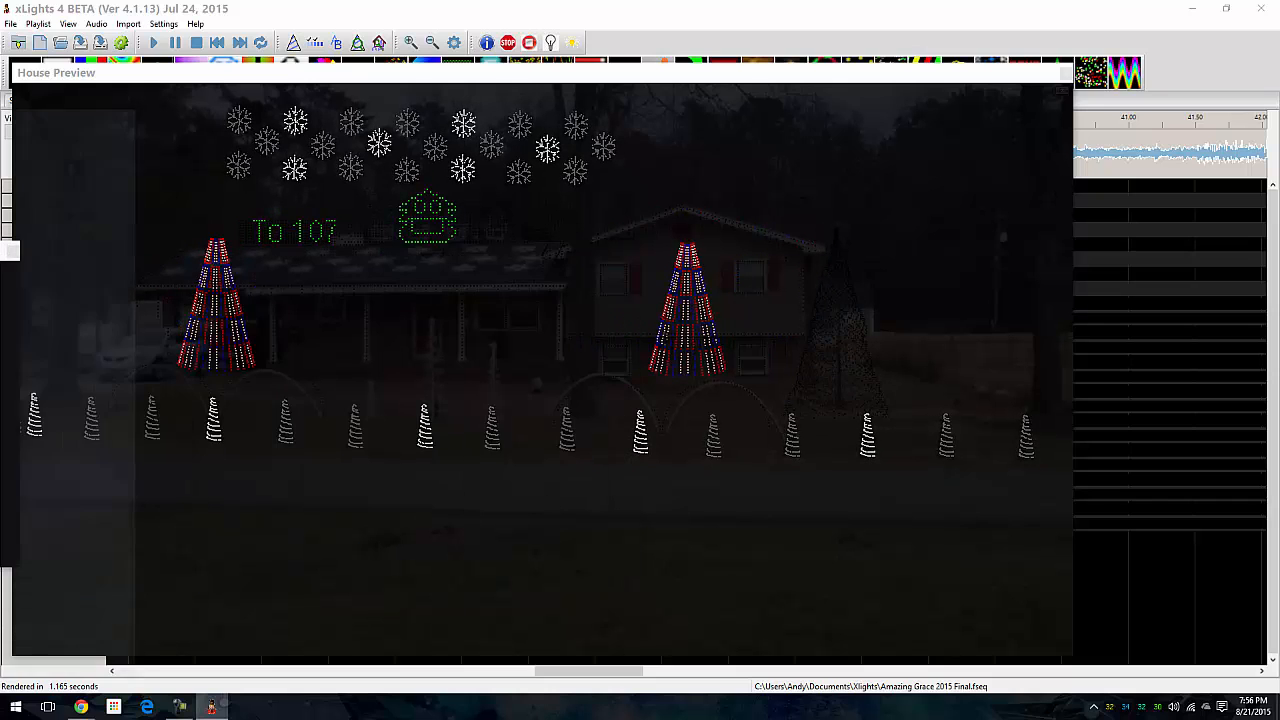
{"action": "left_click_drag", "start_coordinate": [656, 72], "coordinate": [1279, 140]}
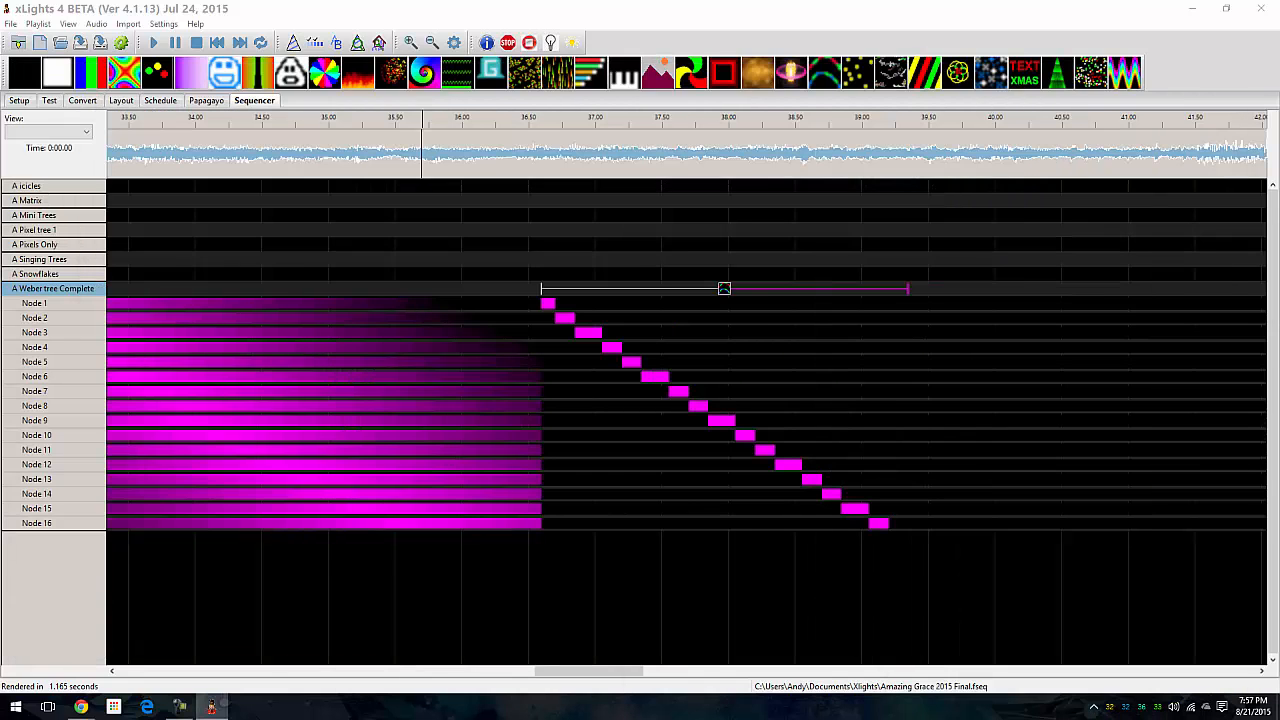
Step: Lower the speaker volume to 27 and start sequence playback from about 34.55 seconds
{"action": "left_click", "coordinate": [1174, 706]}
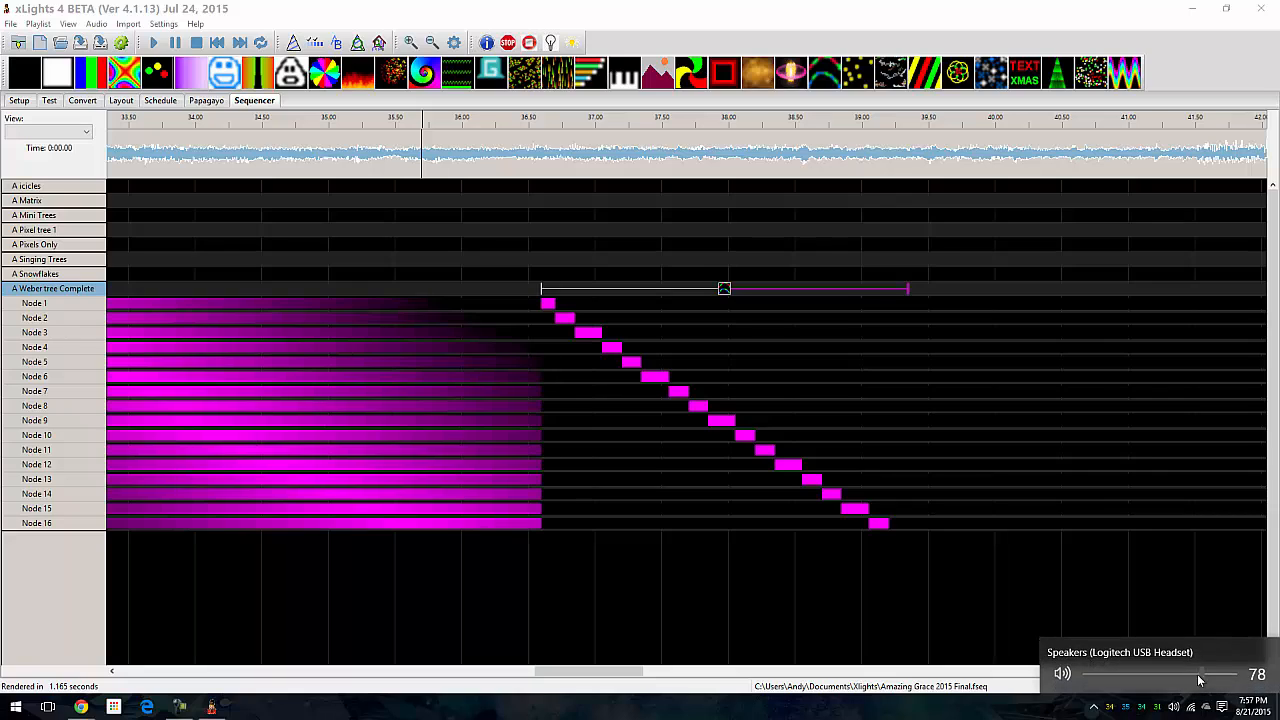
{"action": "left_click_drag", "start_coordinate": [1205, 674], "coordinate": [1125, 674]}
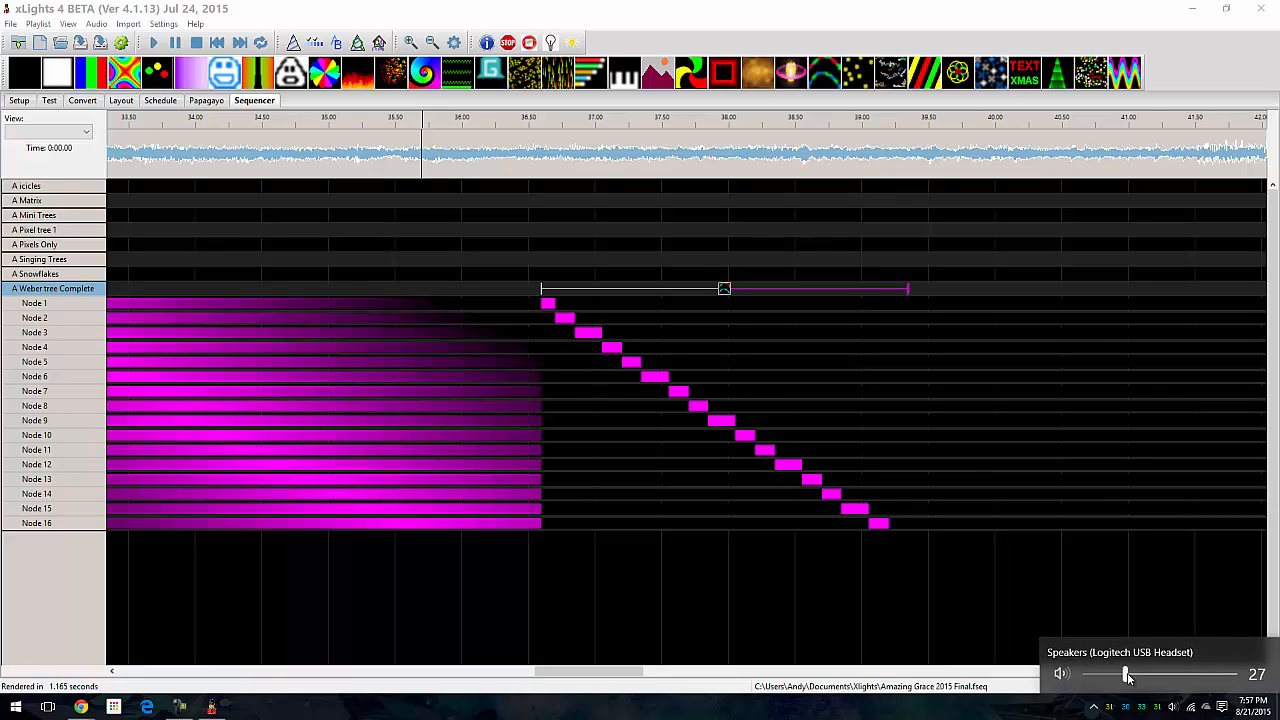
{"action": "left_click", "coordinate": [269, 124]}
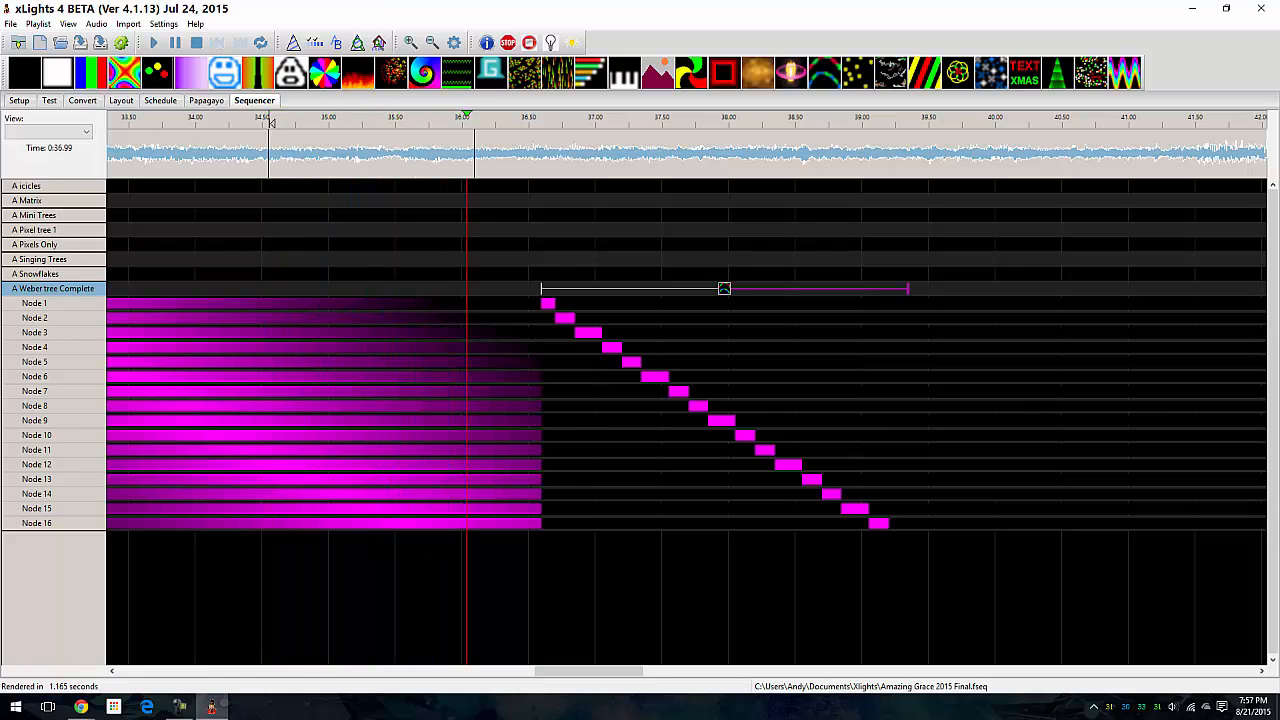
Step: Bring the house preview over the sequencer as a floating window, watch the full display play, and stop playback
{"action": "left_click_drag", "start_coordinate": [1279, 100], "coordinate": [637, 101]}
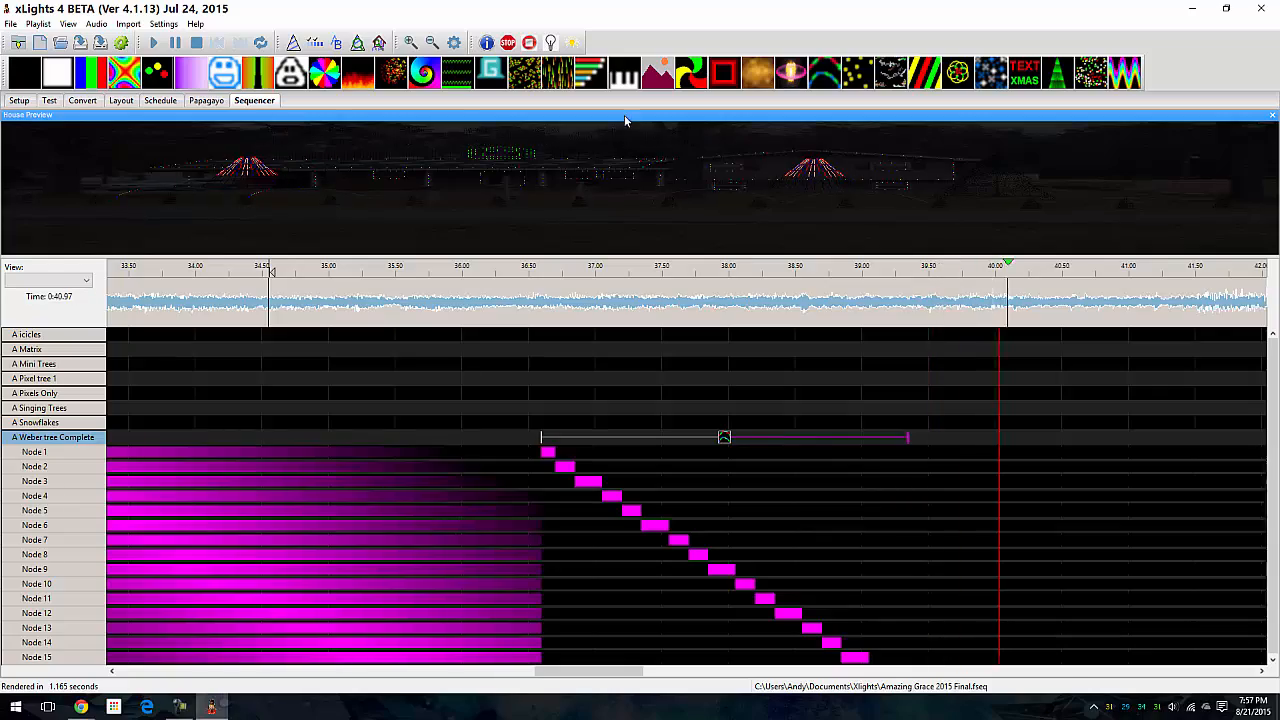
{"action": "left_click_drag", "start_coordinate": [624, 115], "coordinate": [626, 170]}
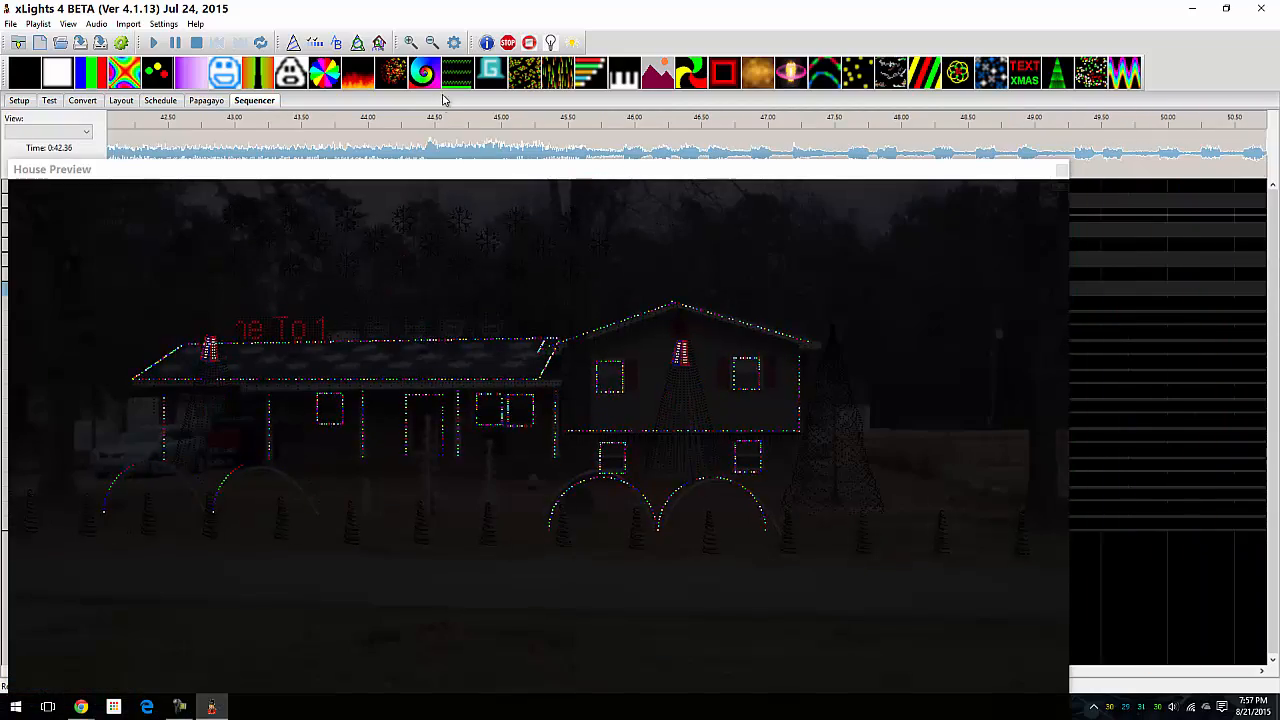
{"action": "left_click", "coordinate": [197, 43]}
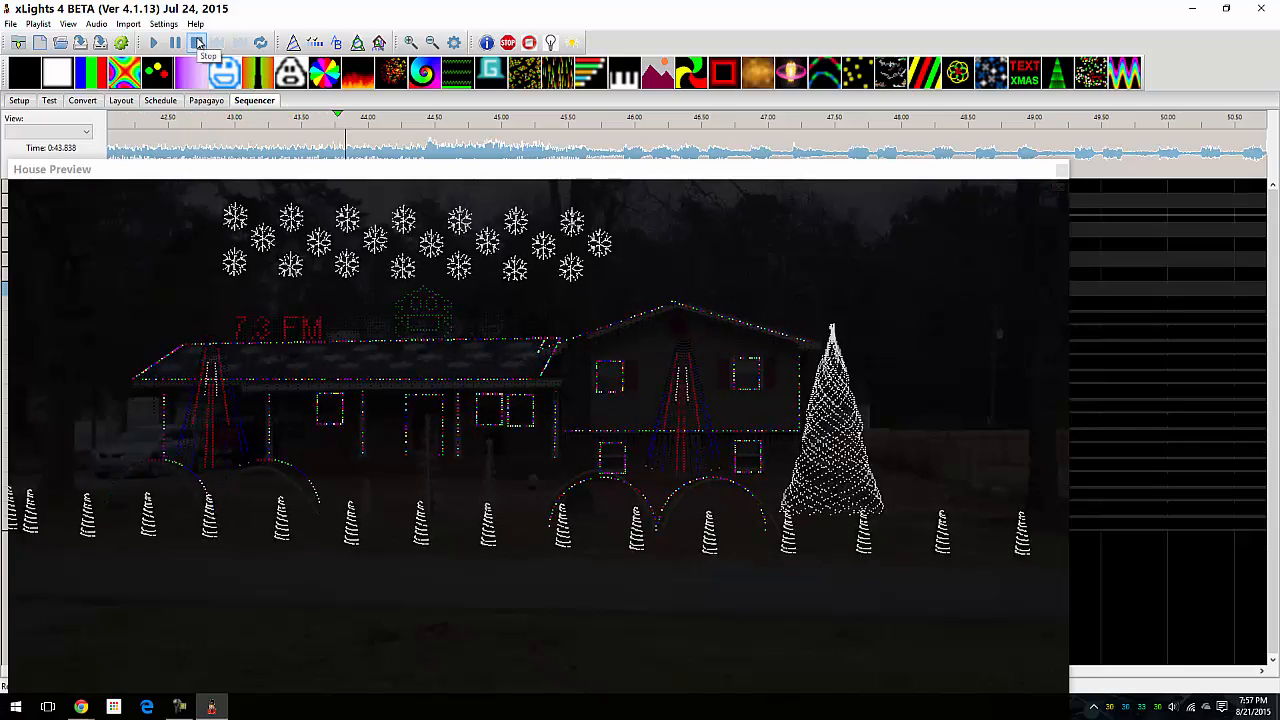
{"action": "left_click", "coordinate": [198, 42]}
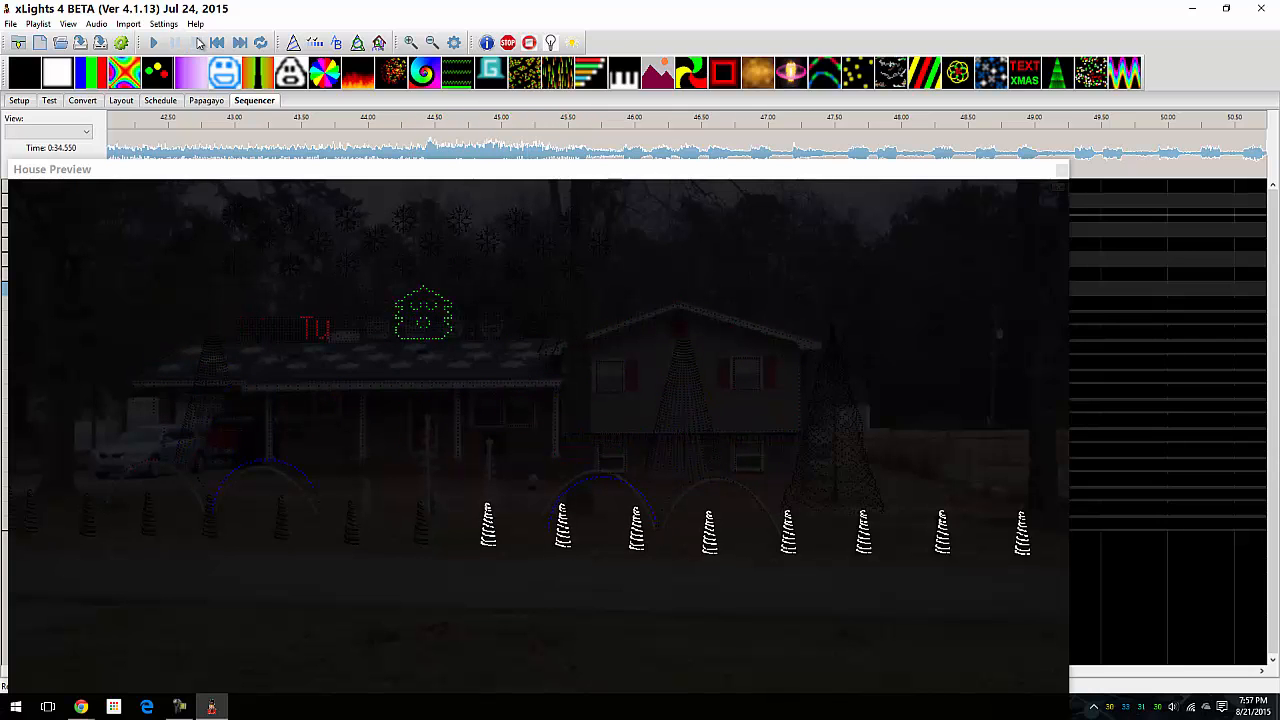